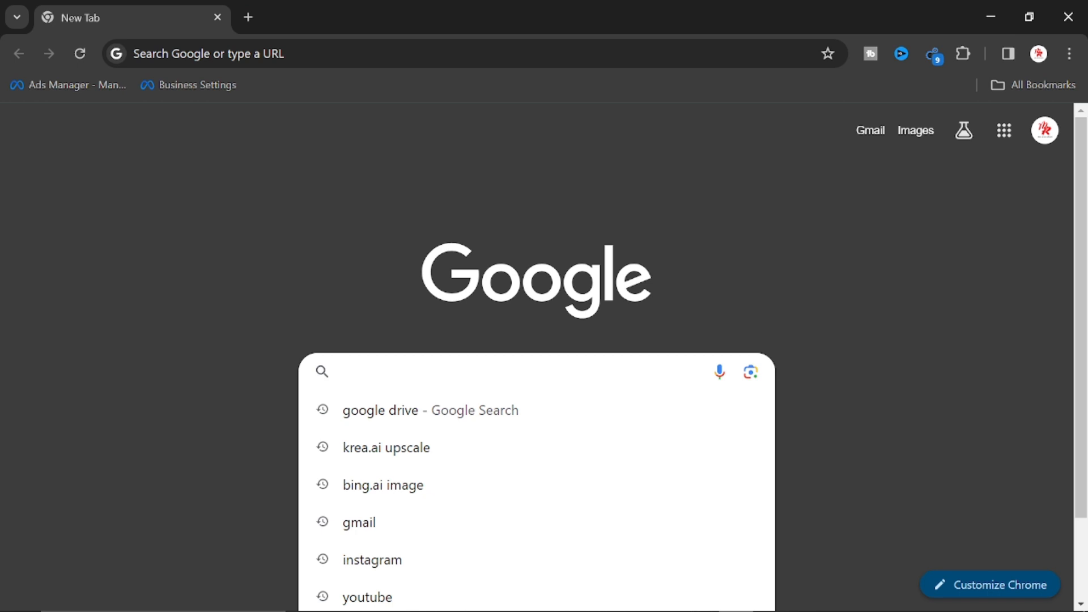
Search Google for "Bing.ai image" and open Bing's Image Creator page, ready for a prompt.
text(Bing.ai)
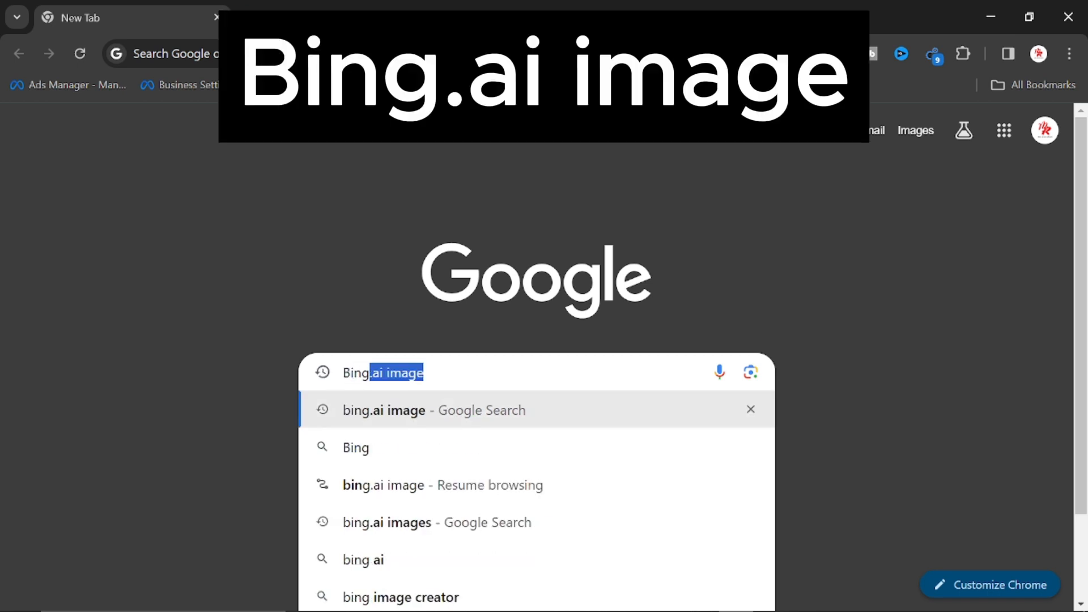
text( image)
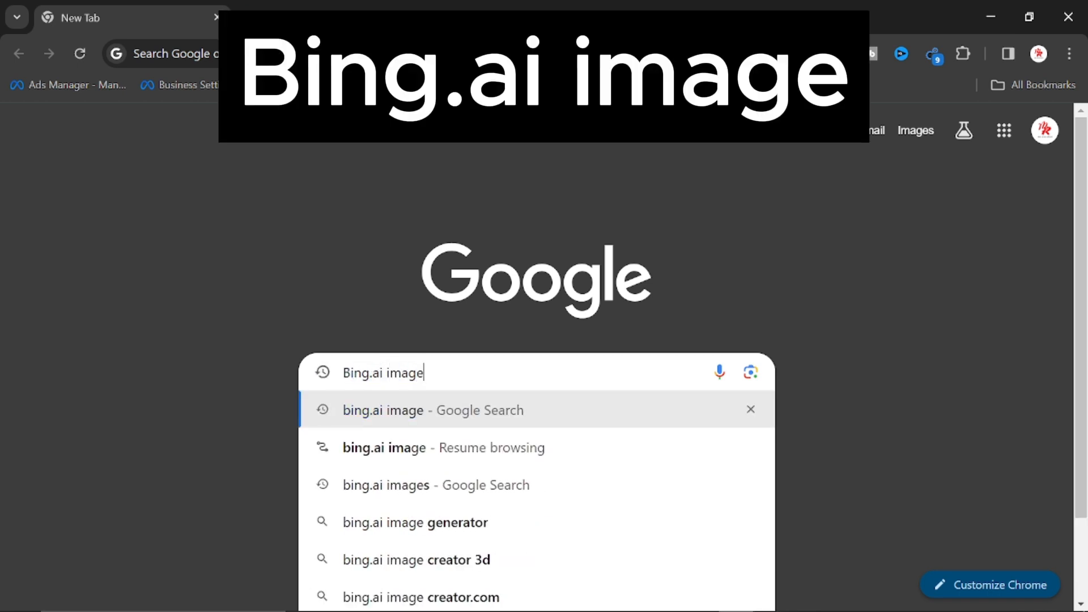
key(Return)
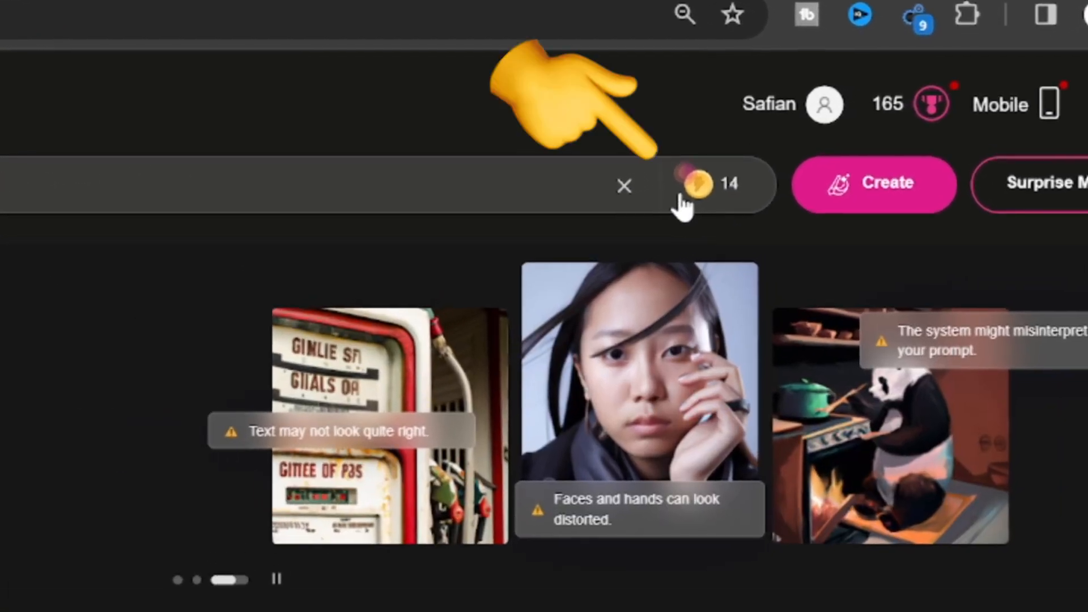
click(681, 196)
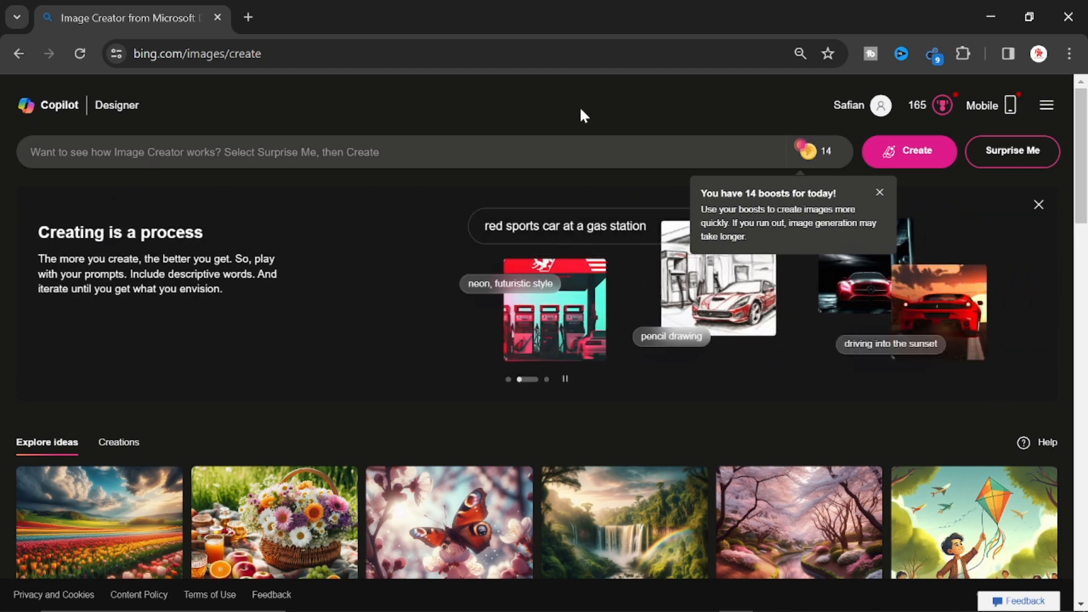
click(390, 138)
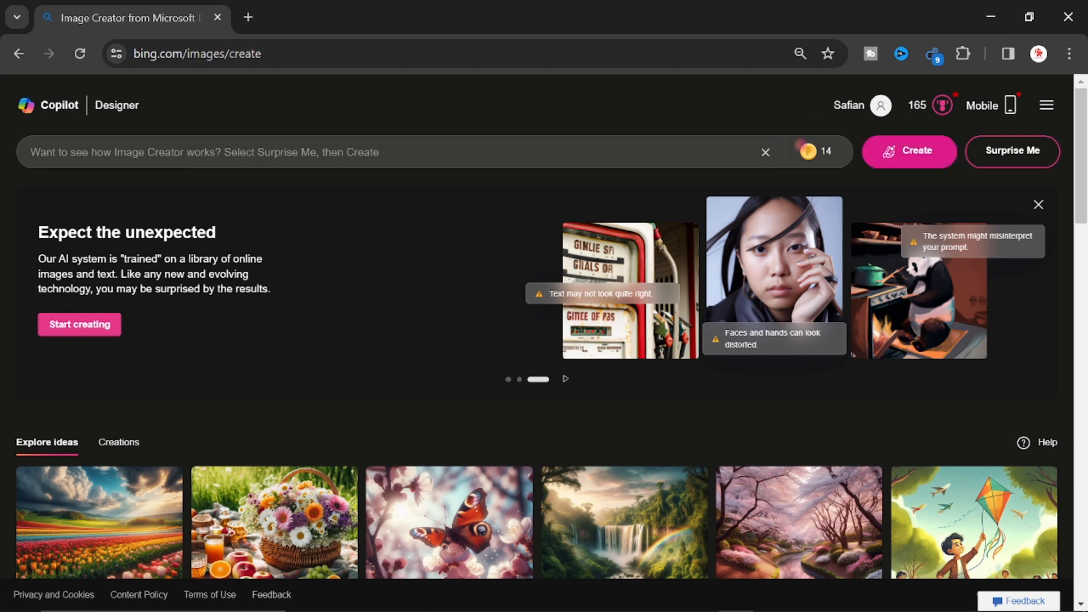
Search Google for "horror thumbnails" in a new browser tab.
click(248, 17)
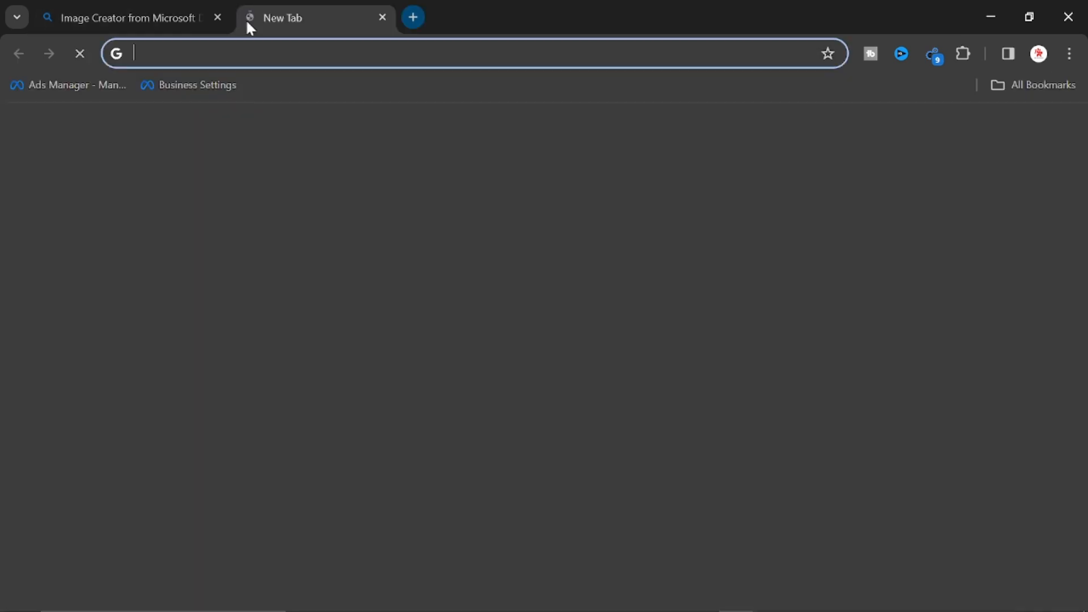
click(487, 371)
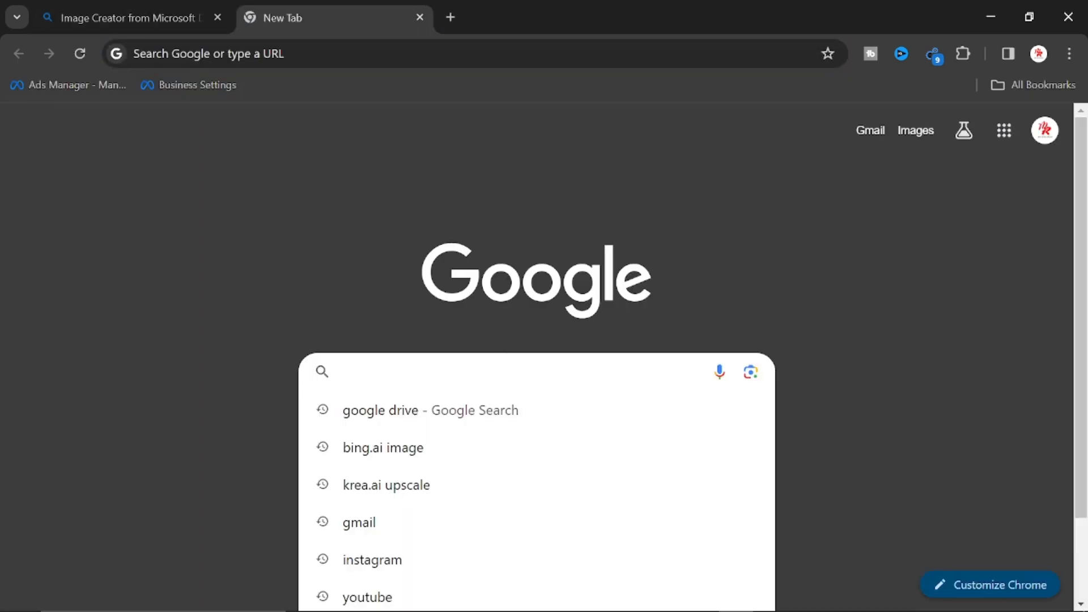
text(horror)
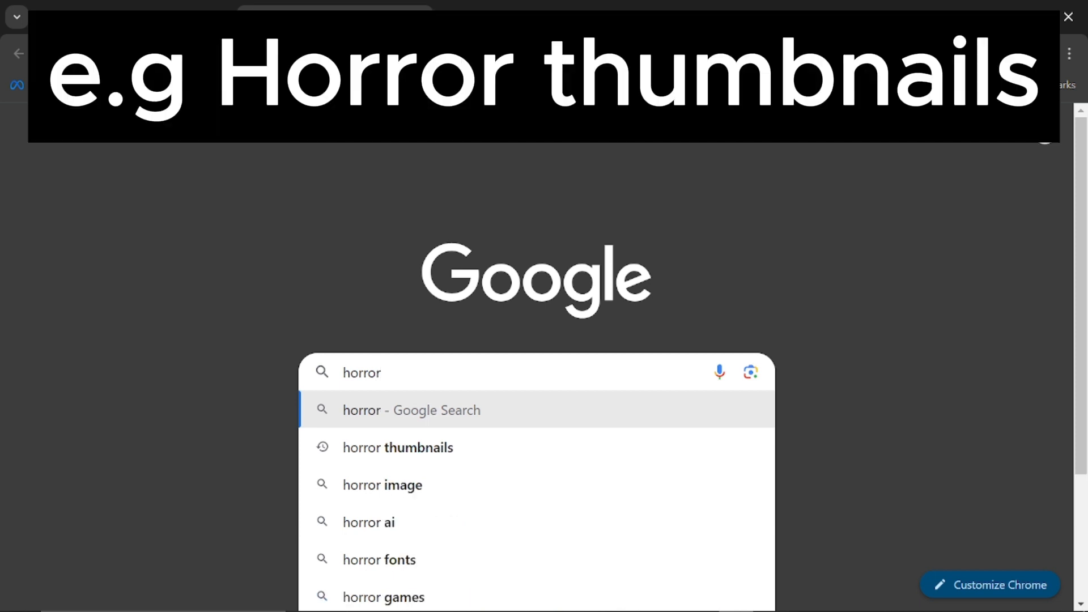
key(Return)
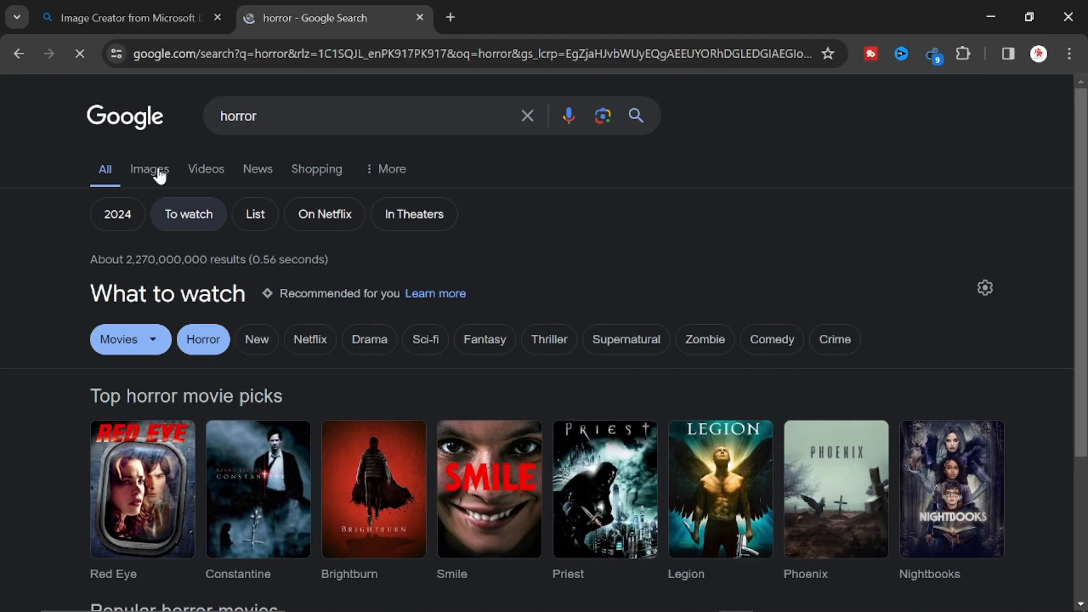
text(thumbnails)
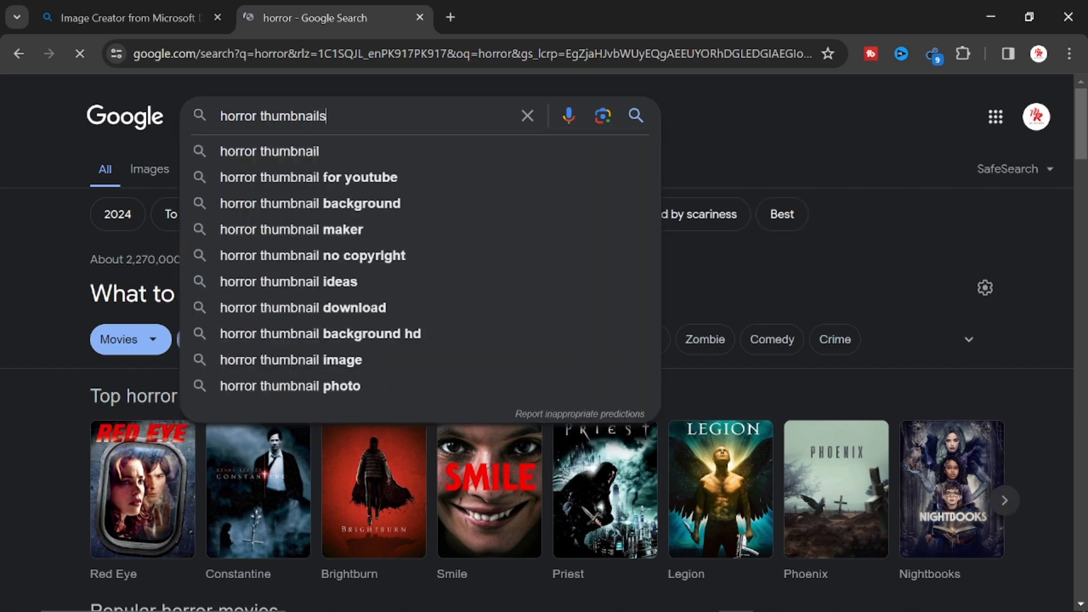
key(Return)
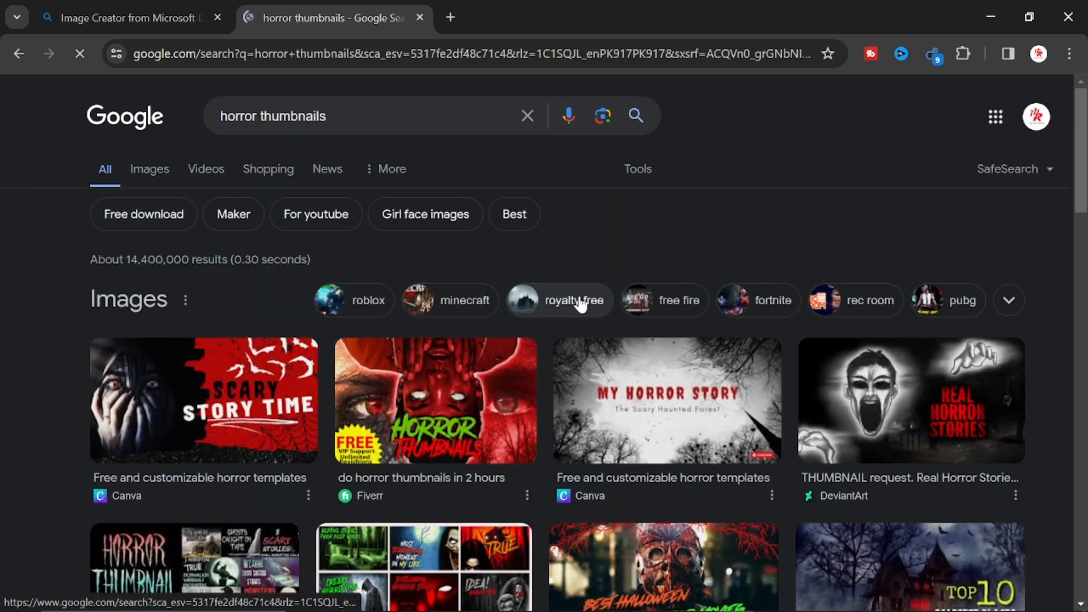
Look through the horror thumbnail results and preview the Placeit Halloween horror movies thumbnail, closing the preview again.
scroll(543, 412, down, 2)
scroll(540, 430, down, 2)
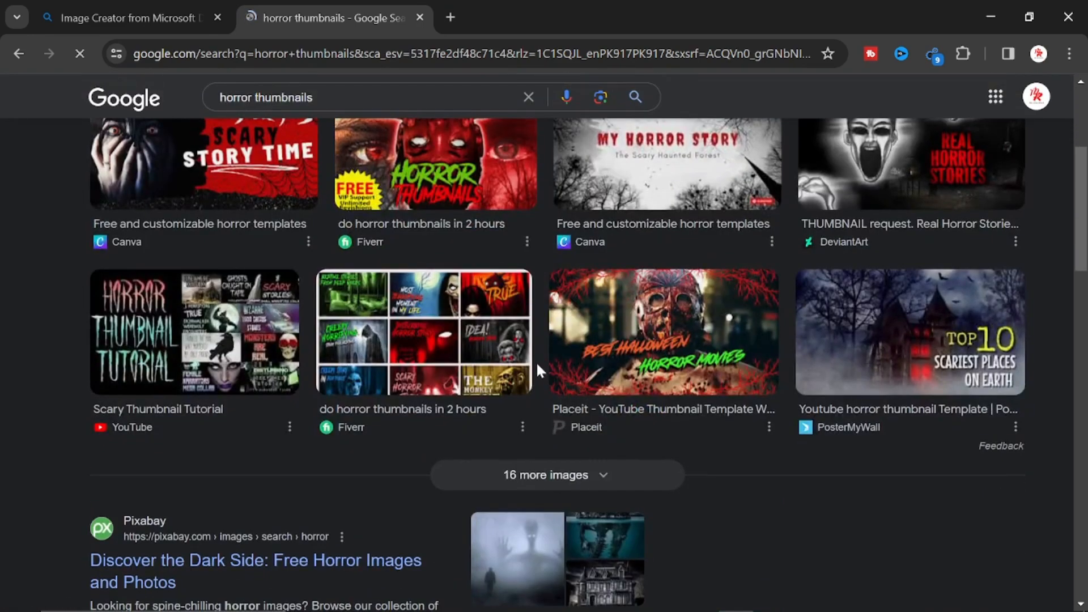
scroll(535, 321, up, 1)
scroll(808, 334, down, 2)
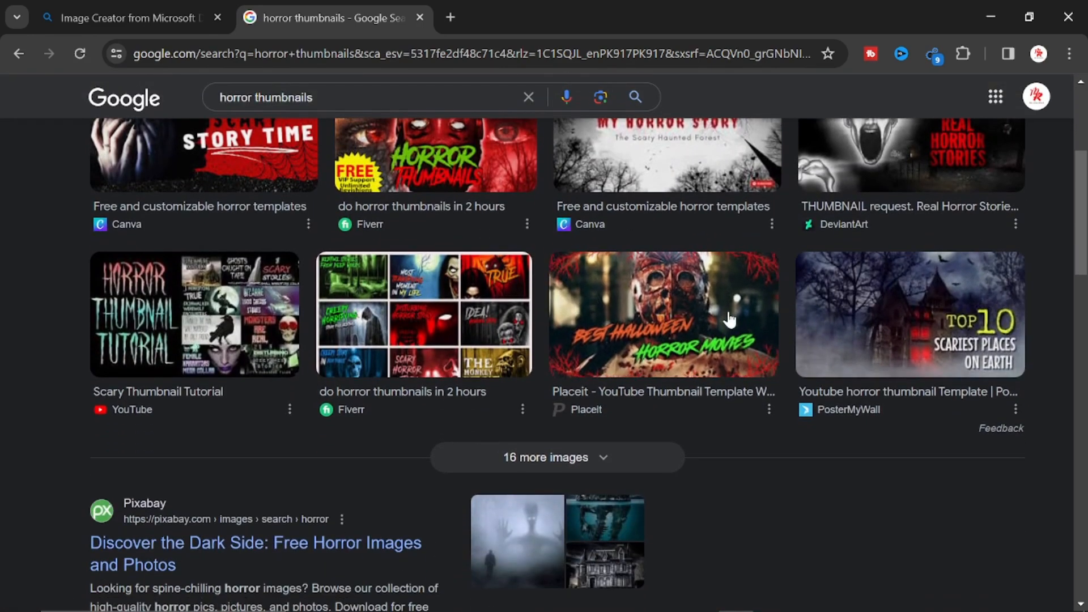
click(728, 313)
scroll(839, 377, down, 3)
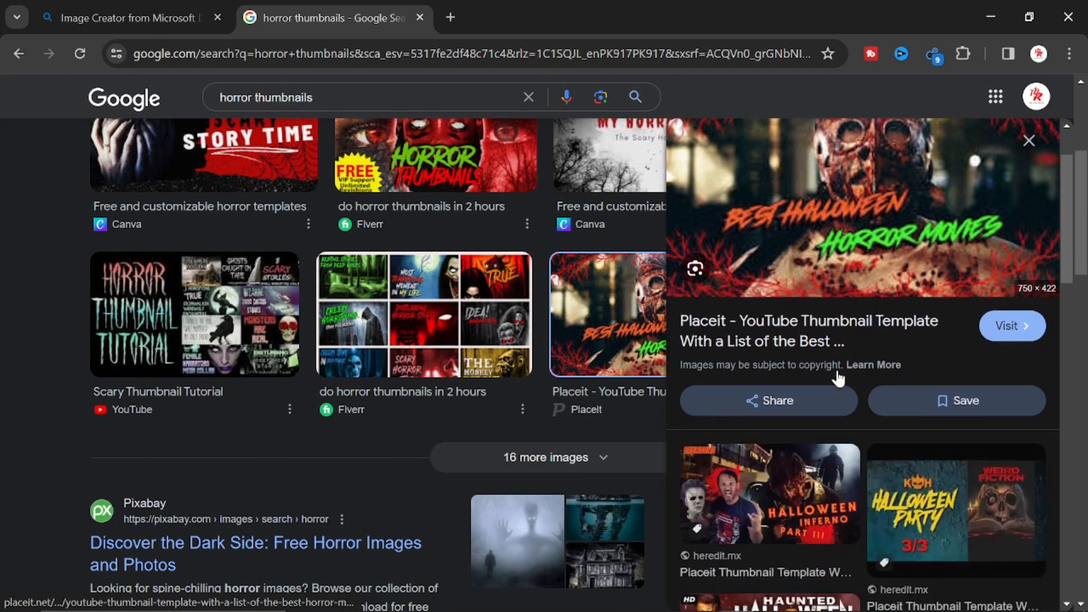
click(1030, 140)
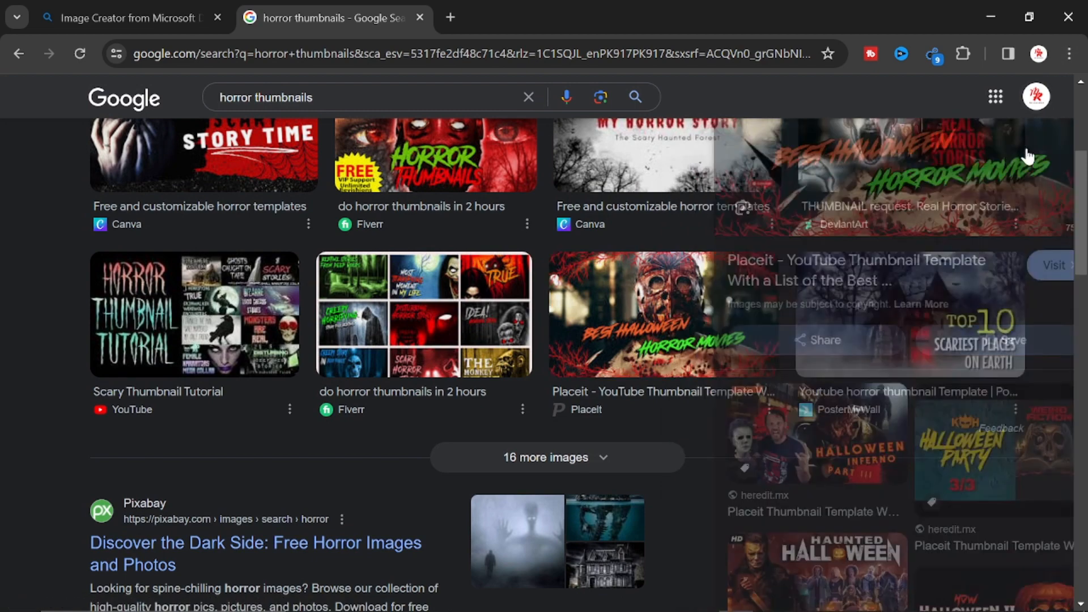
Preview the PosterMyWall horror template and the related Pxfuel haunted house image, look over similar images, and close the preview.
click(821, 280)
scroll(820, 280, down, 5)
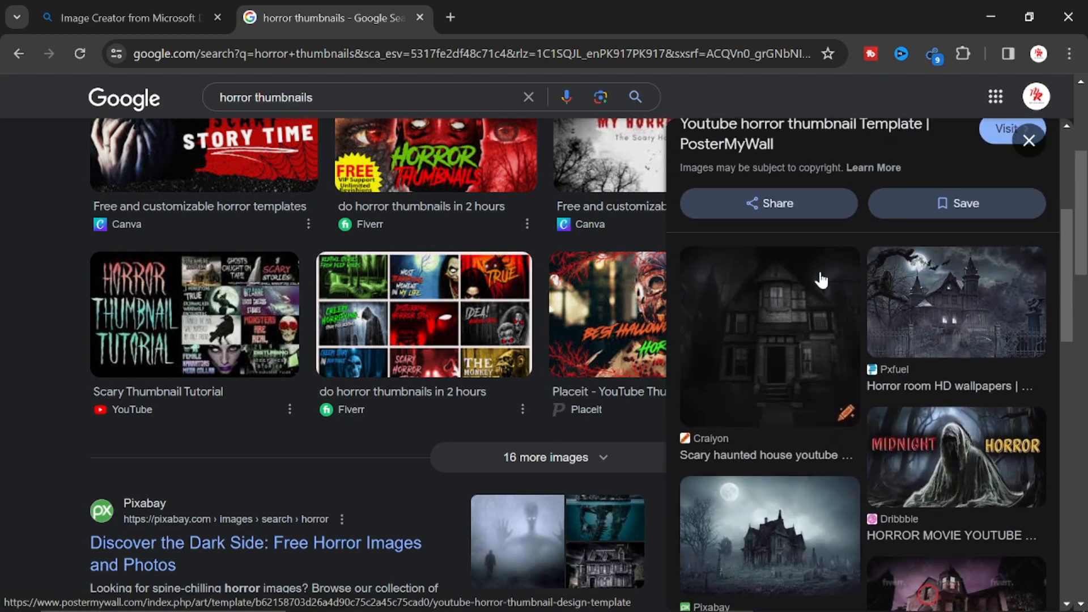
click(893, 294)
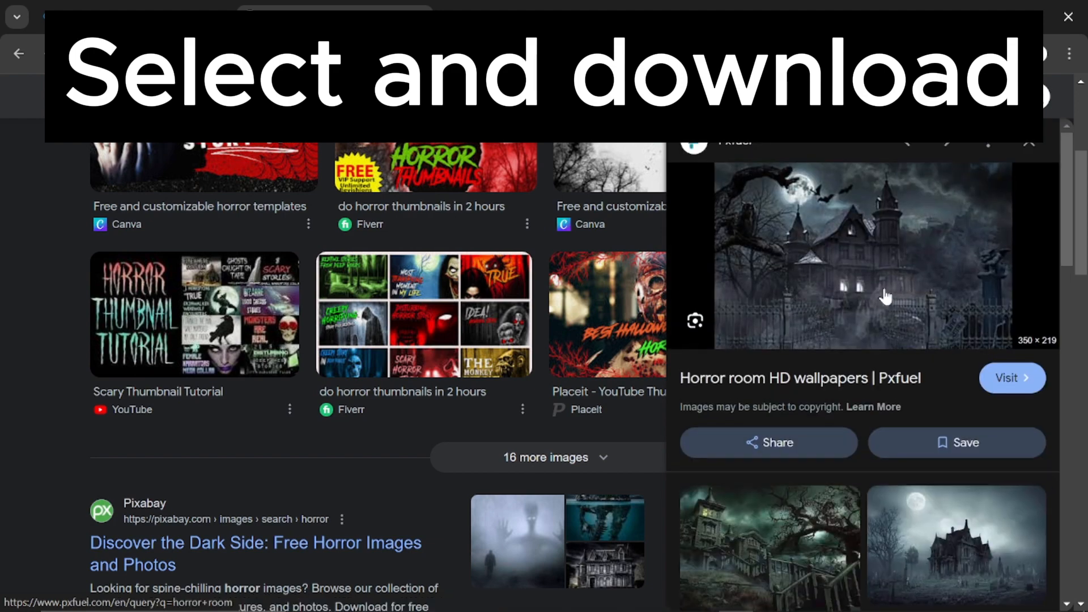
scroll(883, 292, down, 4)
scroll(886, 295, down, 3)
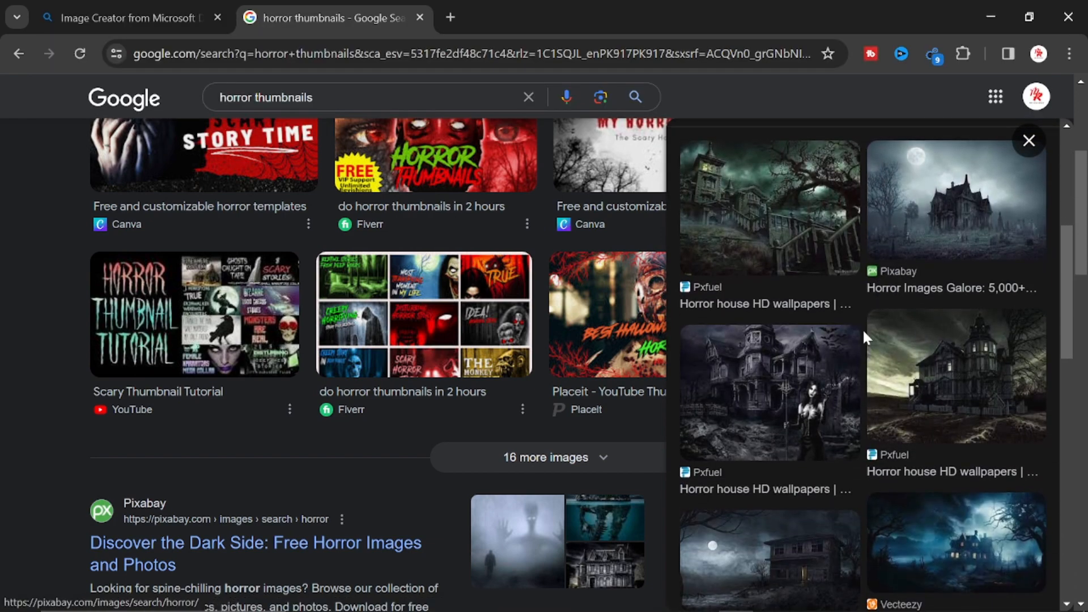
click(1041, 143)
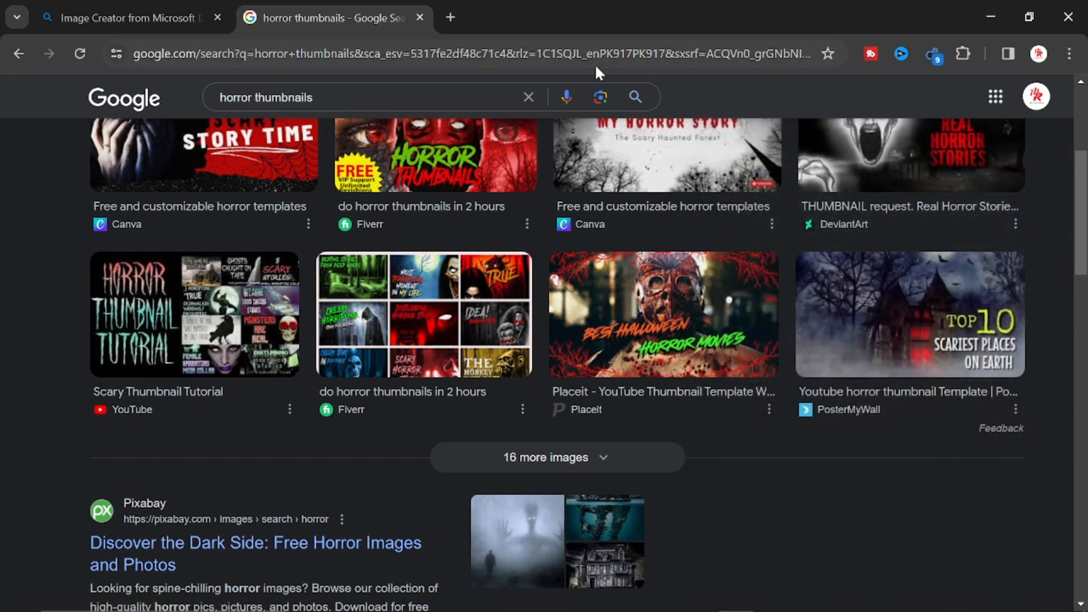
Search for "krea.ai upscale" in a new browser tab and open KREA AI's Upscale & Enhance tool.
click(452, 18)
click(525, 368)
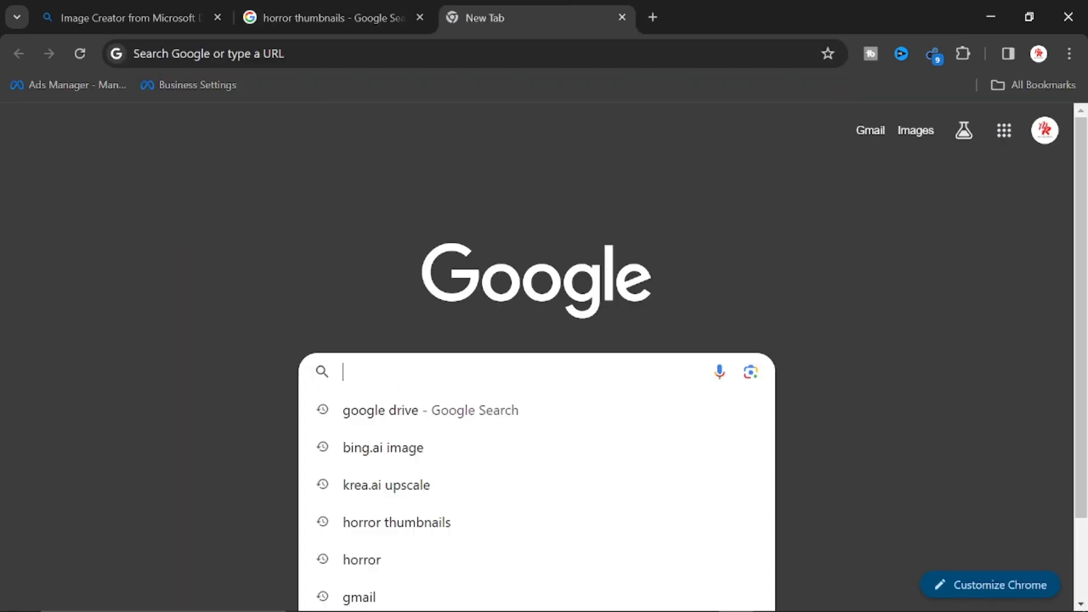
text(krea.ai)
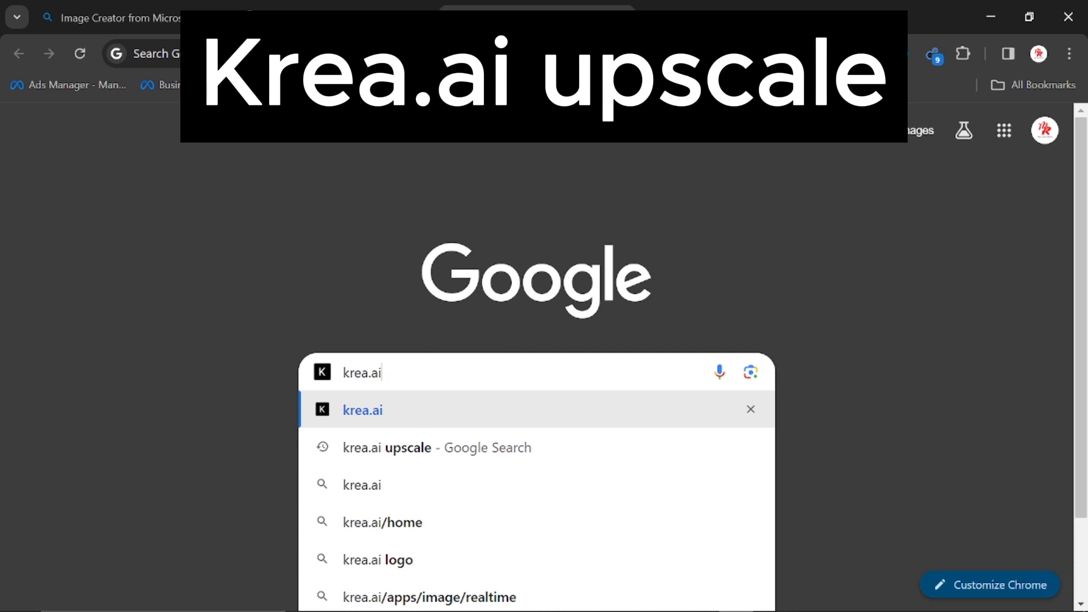
click(464, 447)
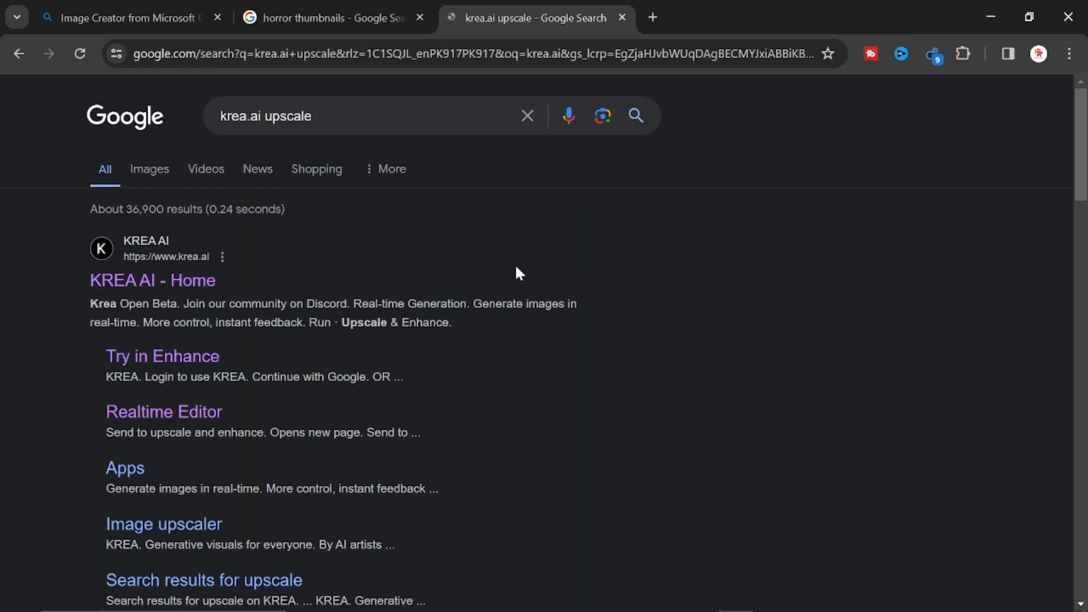
click(183, 279)
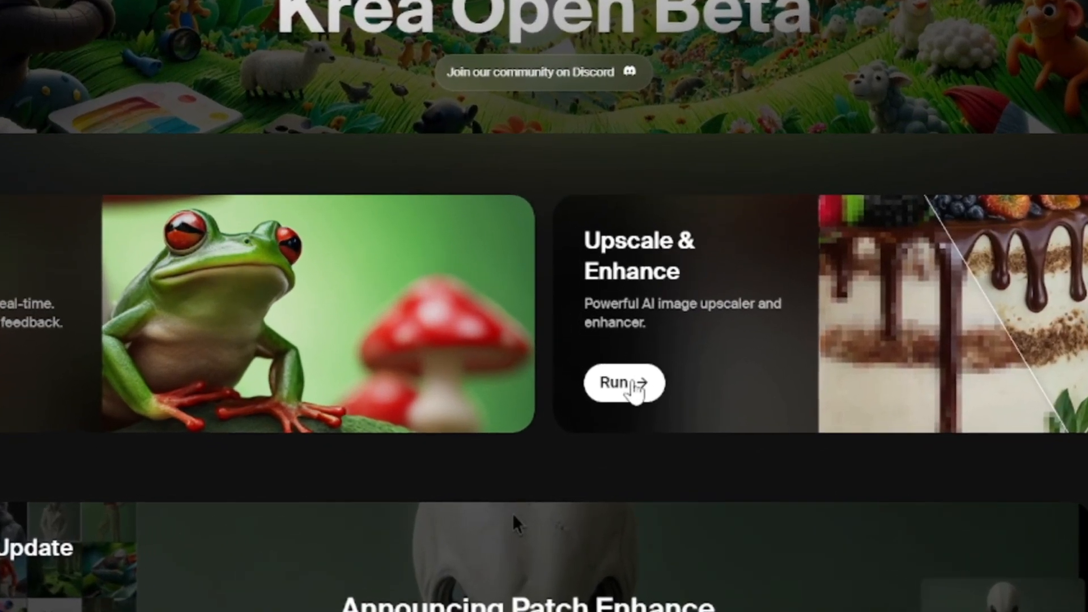
click(623, 383)
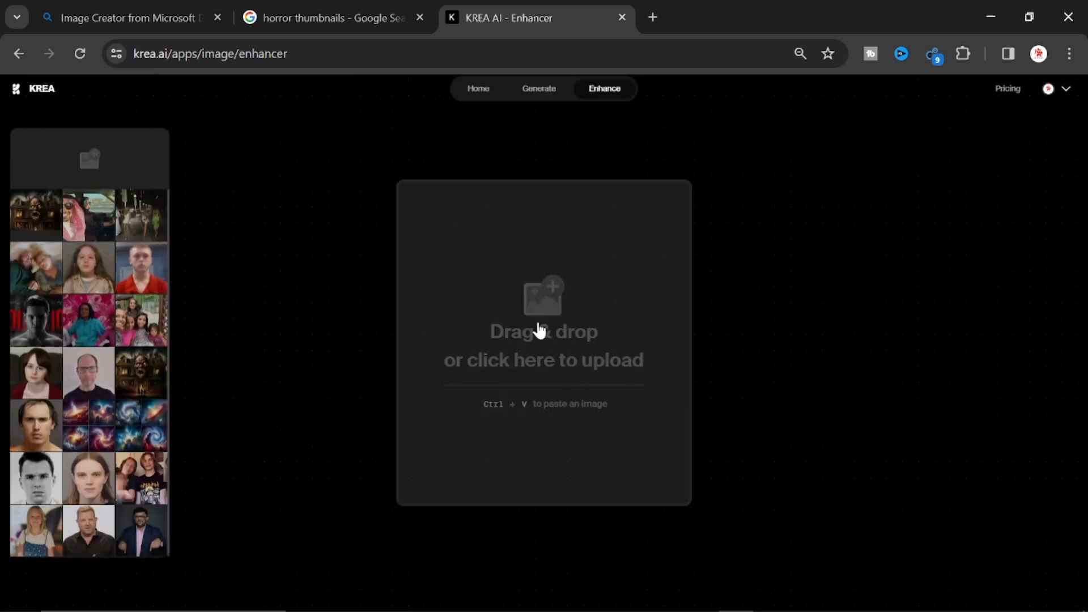
Load the demon-faced haunted house image in the enhancer, show its settings, and generate an automatic prompt describing it.
click(28, 221)
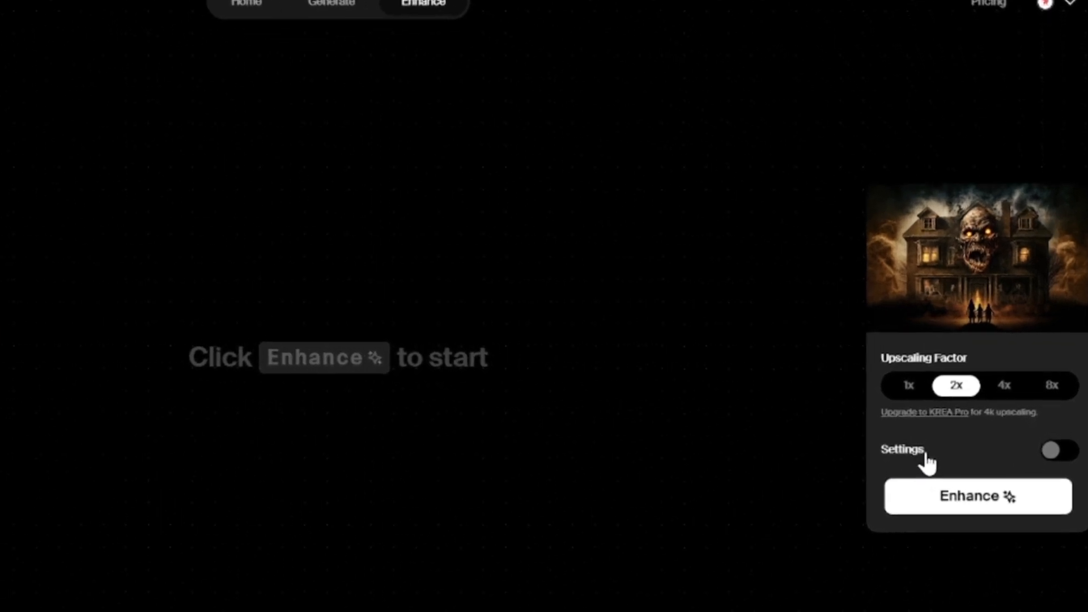
click(1055, 465)
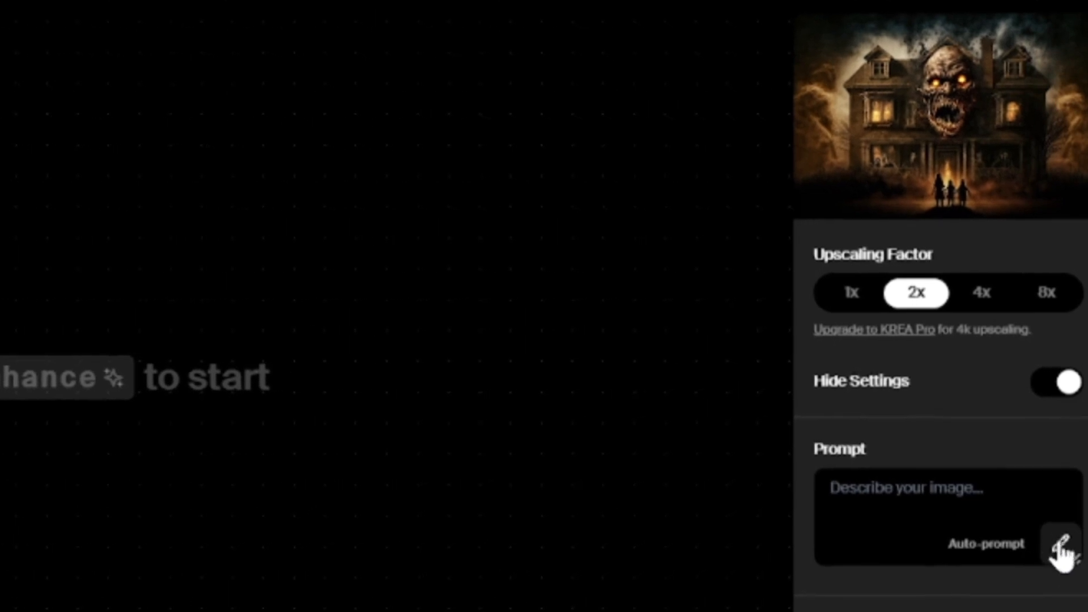
click(1061, 533)
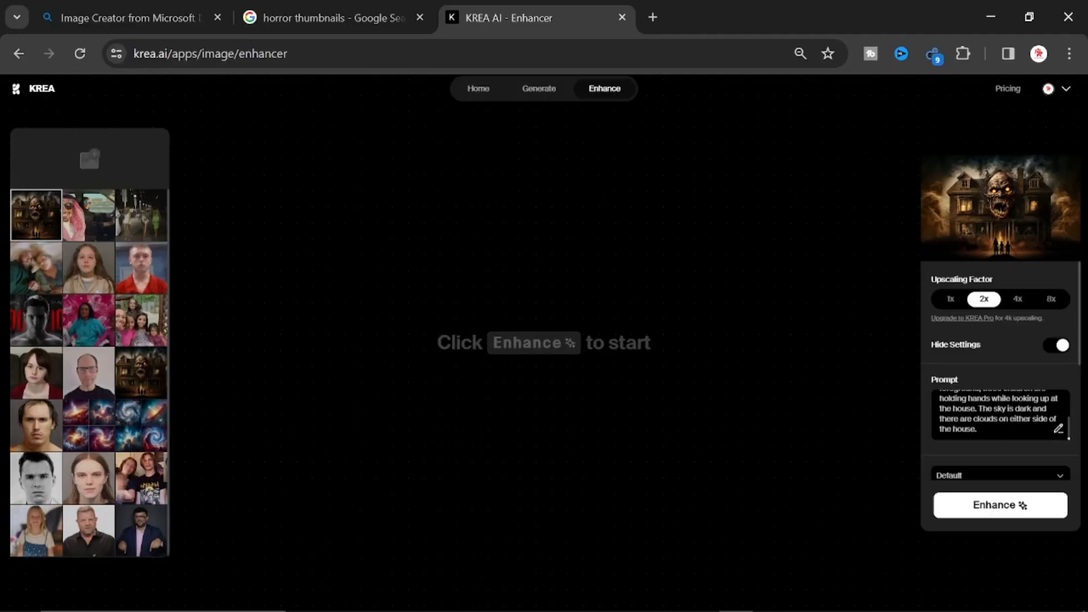
Copy the whole horror movie poster prompt from KREA into Bing Image Creator and create images from it.
drag(983, 430, 933, 383)
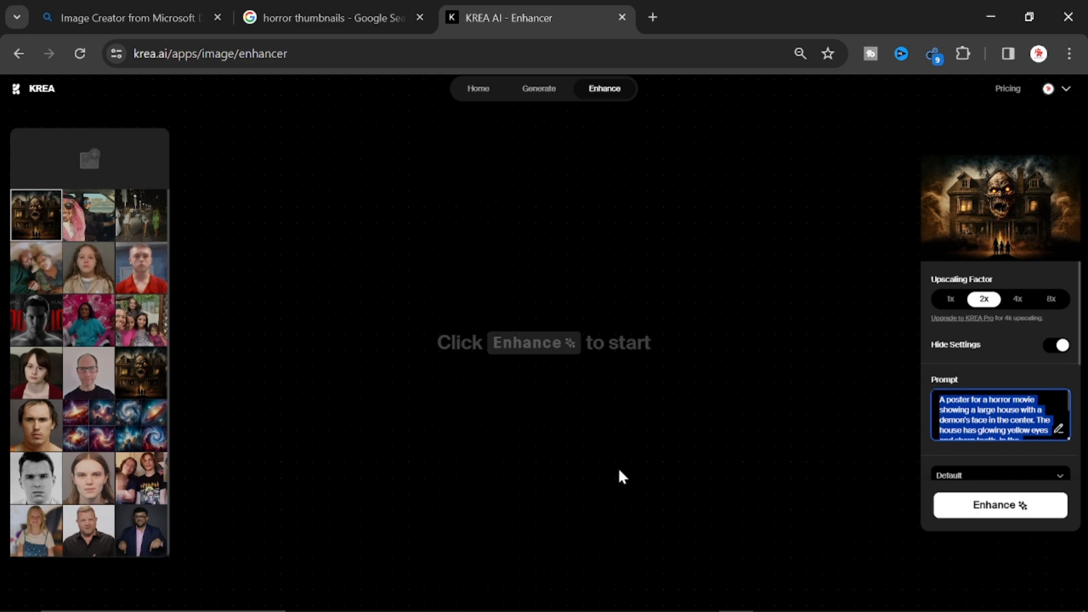
click(184, 23)
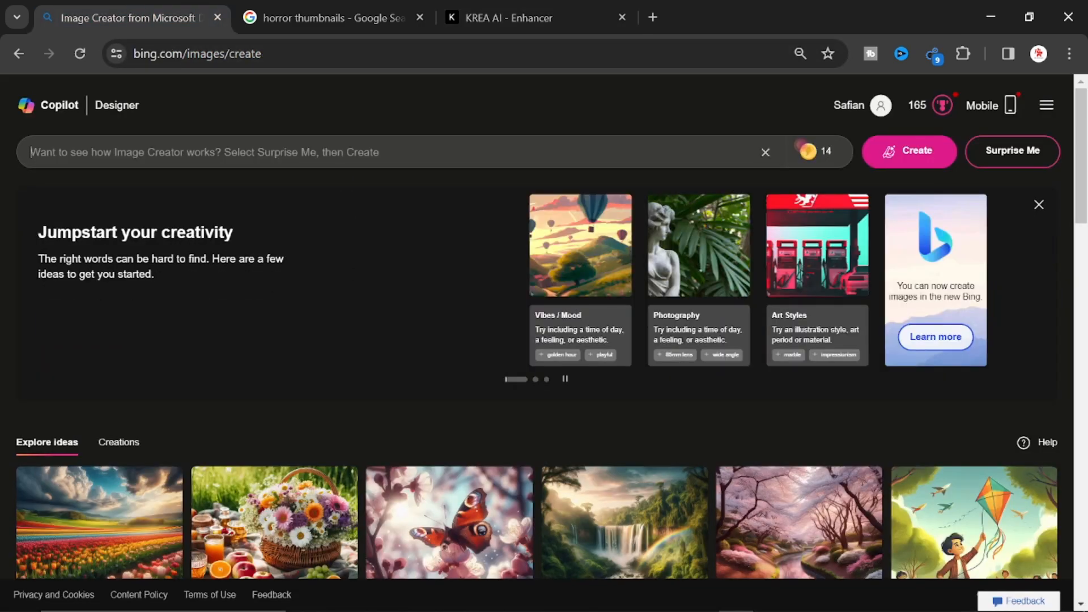
key(ctrl+v)
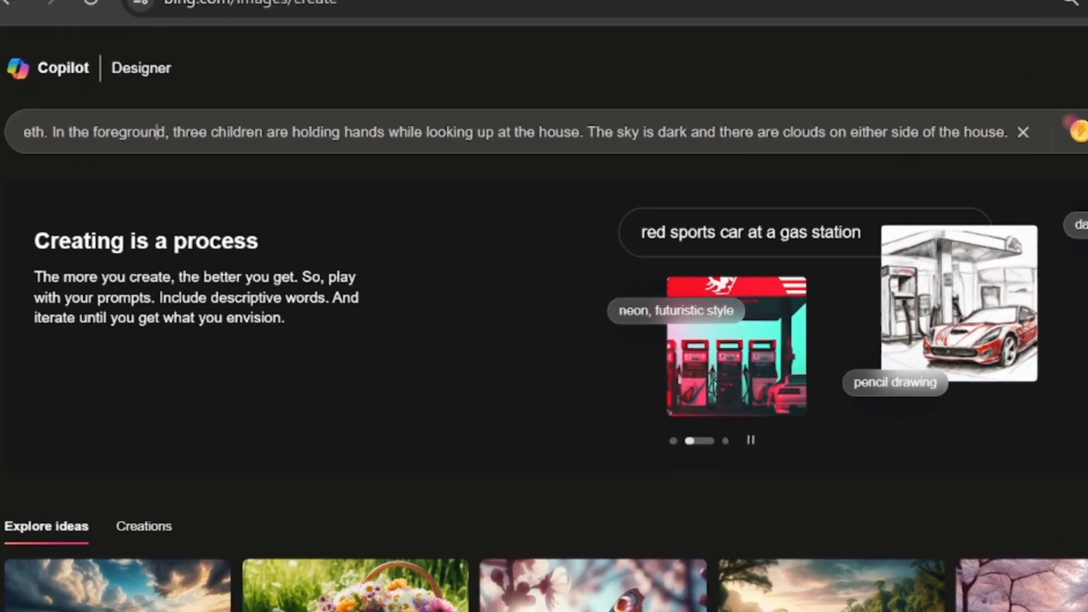
drag(141, 152, 153, 151)
drag(208, 123, 239, 123)
click(278, 123)
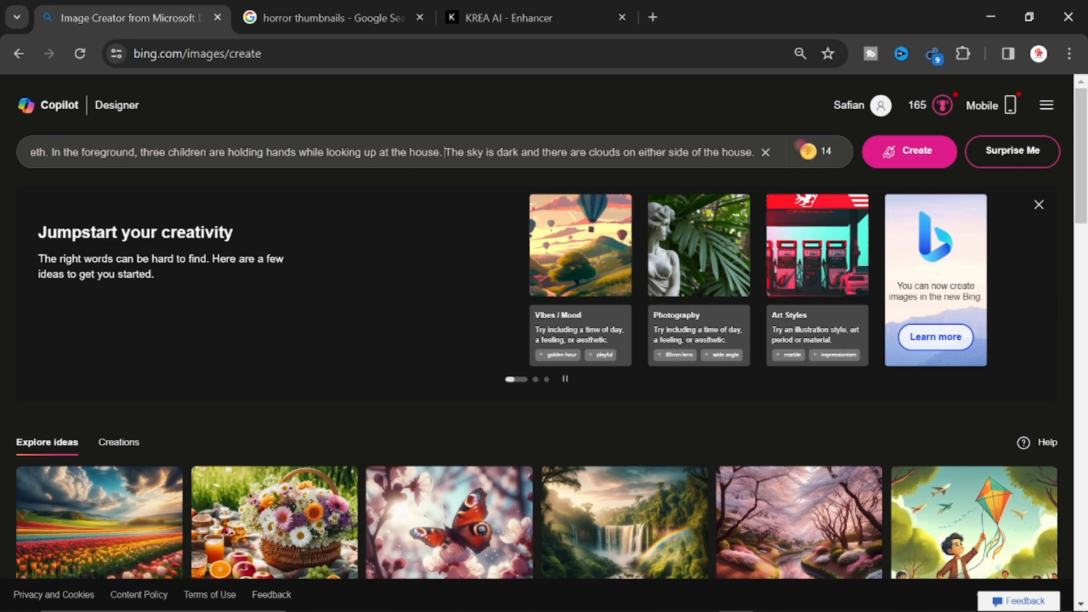
click(917, 153)
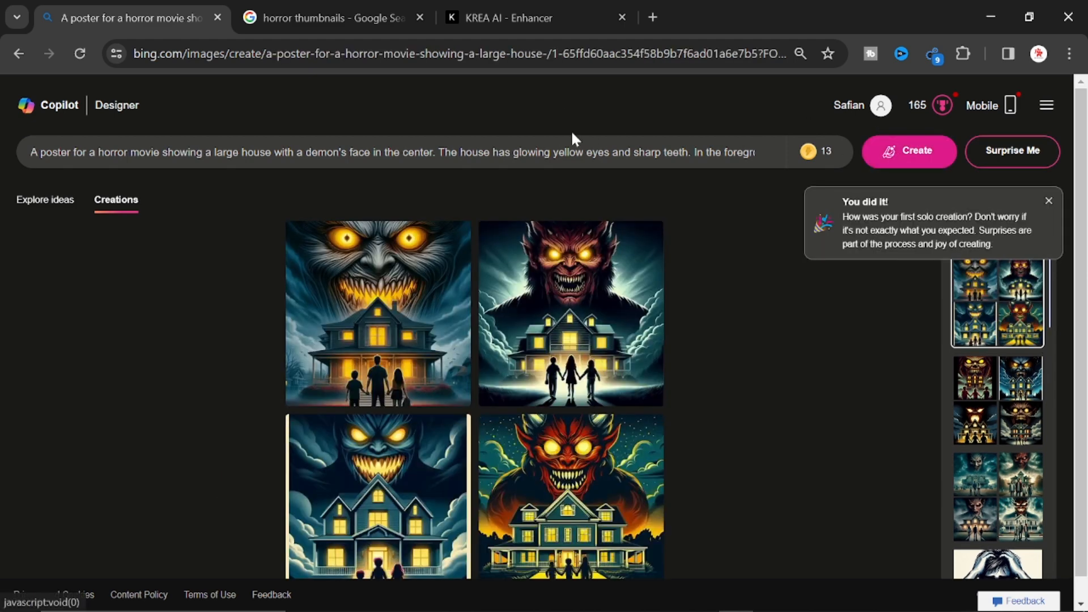
Open the first generated horror poster at full size and browse forward to the third one.
scroll(493, 132, down, 1)
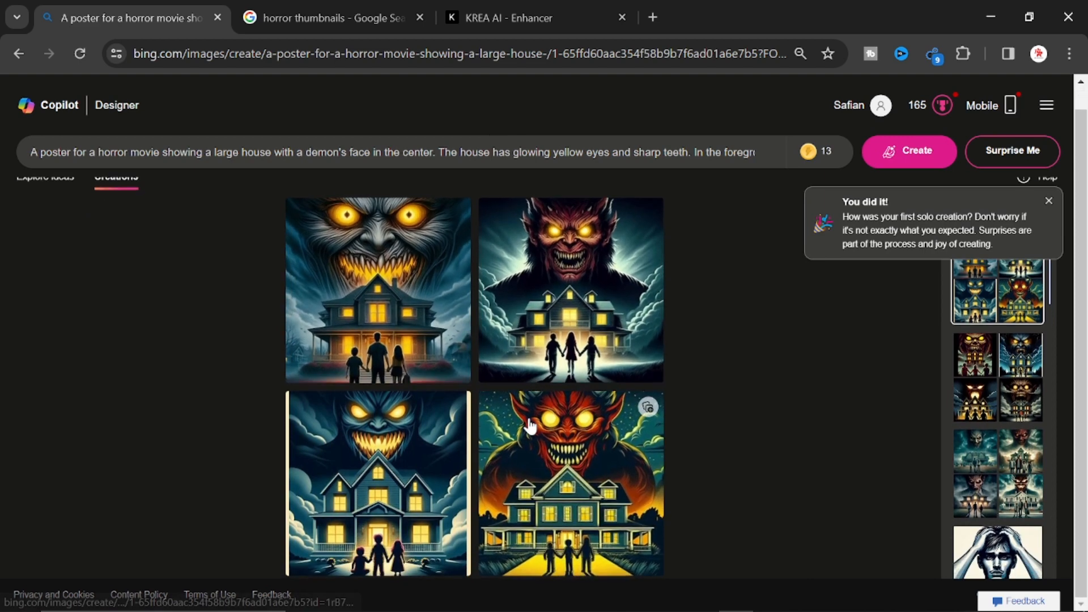
click(394, 356)
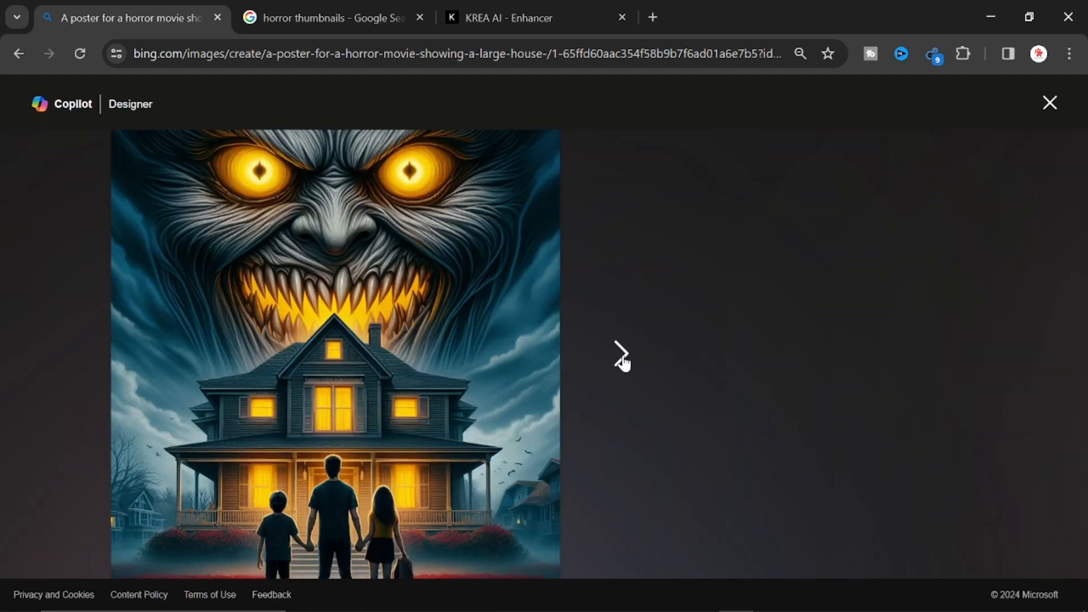
click(622, 356)
click(623, 358)
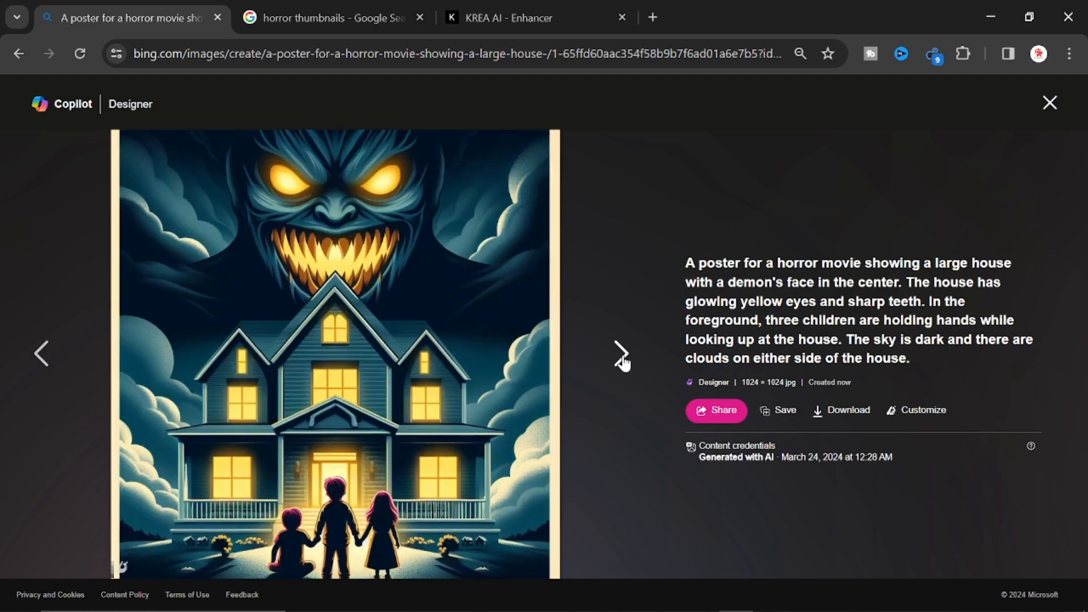
View the fourth generated poster, then open the recent creation set of horror posters showing a family of three.
click(623, 357)
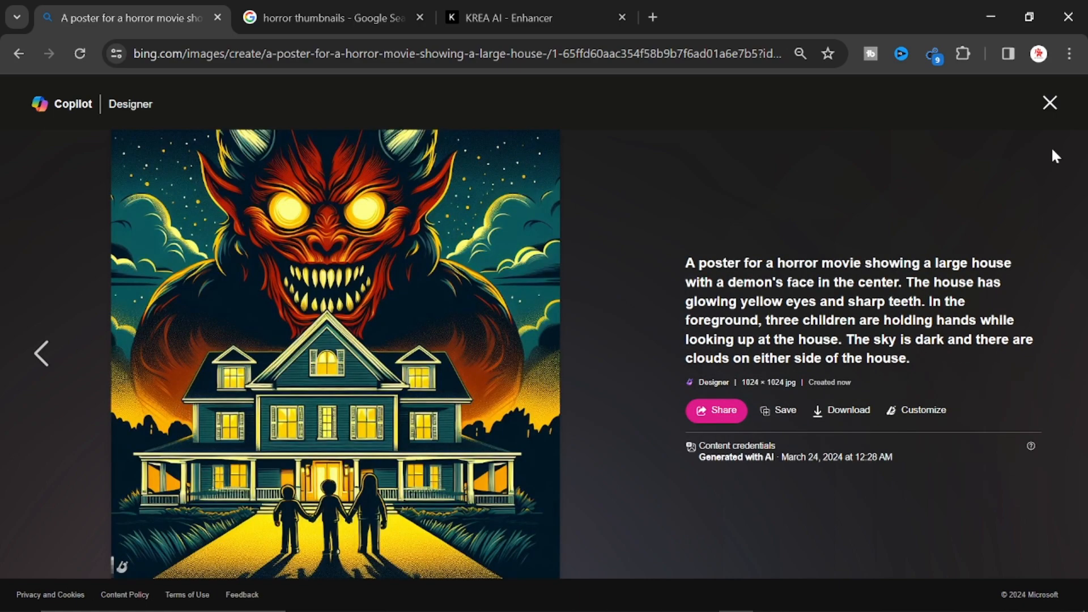
click(1050, 104)
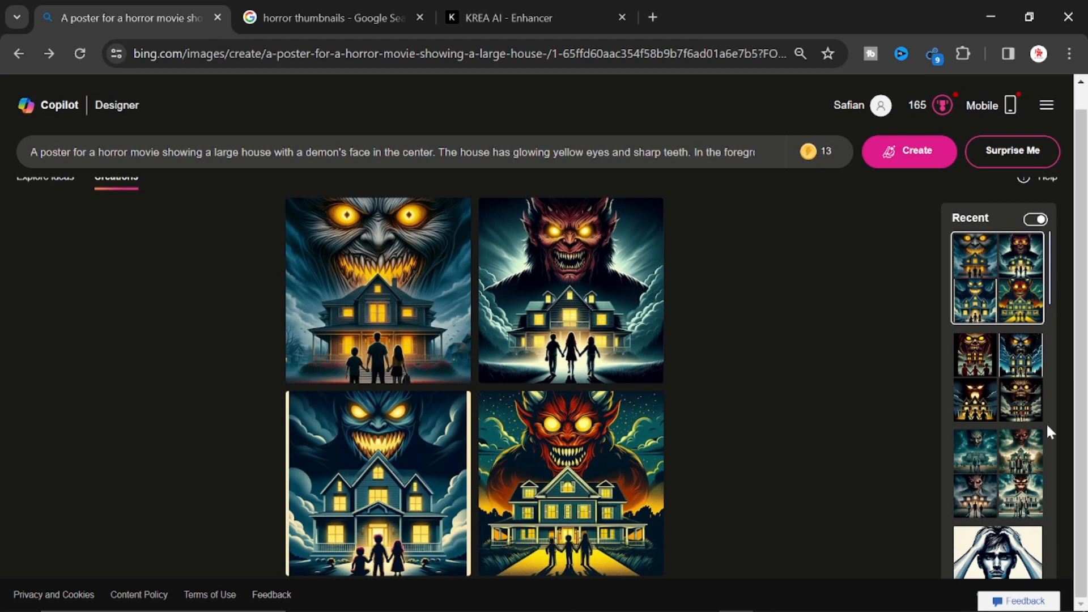
click(1014, 453)
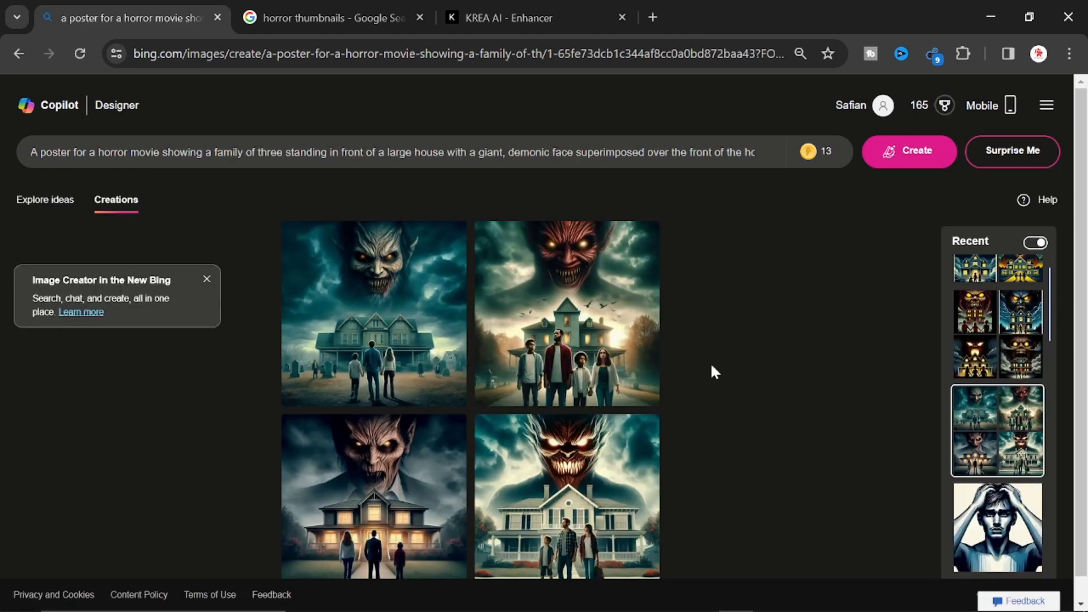
Open the first family poster at full size and browse through all four posters and back to the first.
click(365, 272)
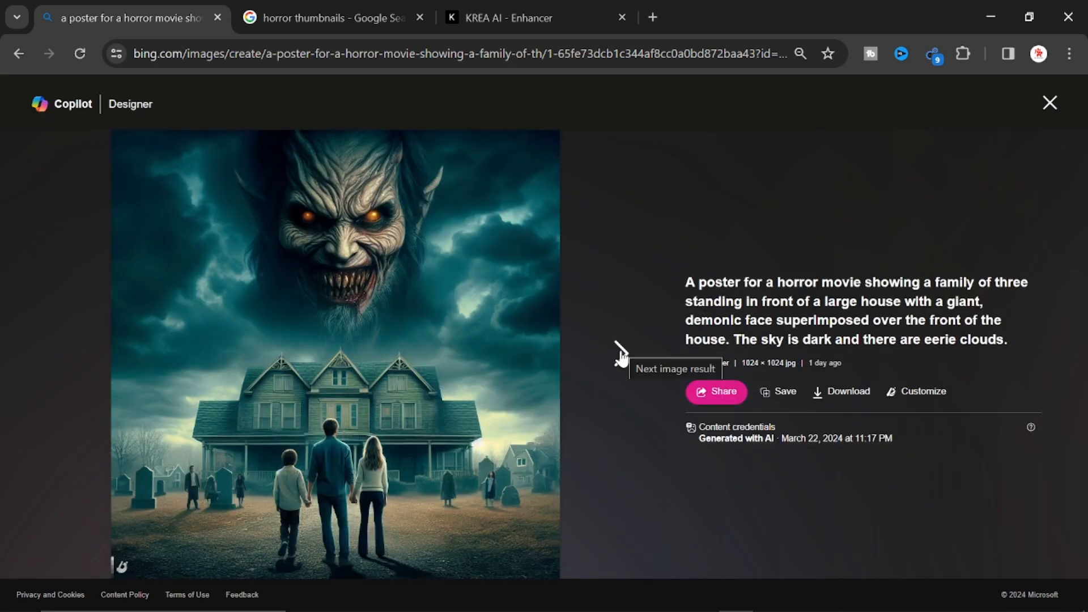
click(621, 355)
click(621, 355)
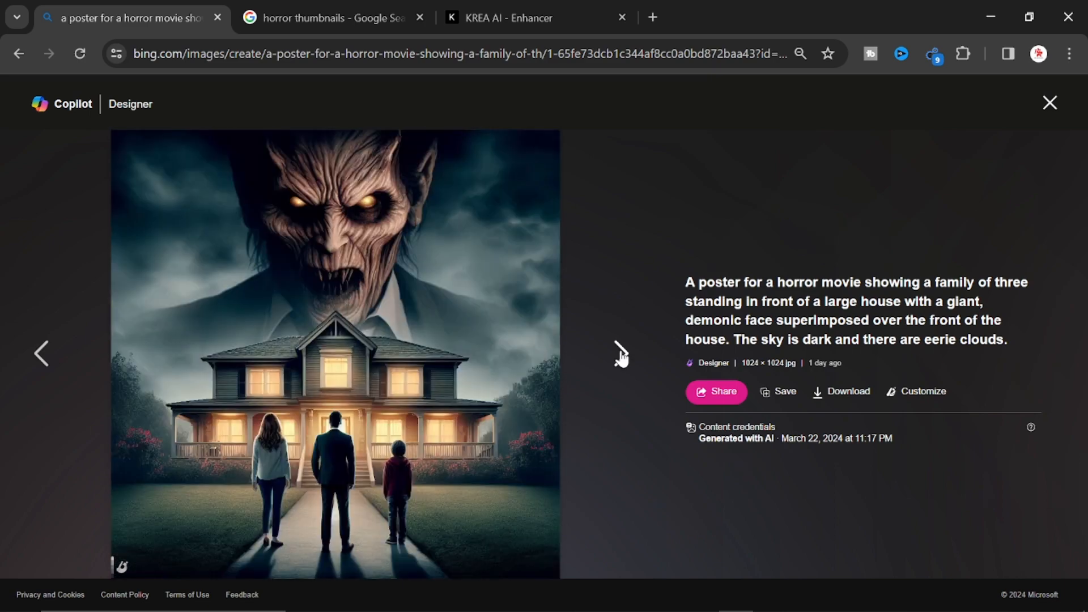
click(621, 354)
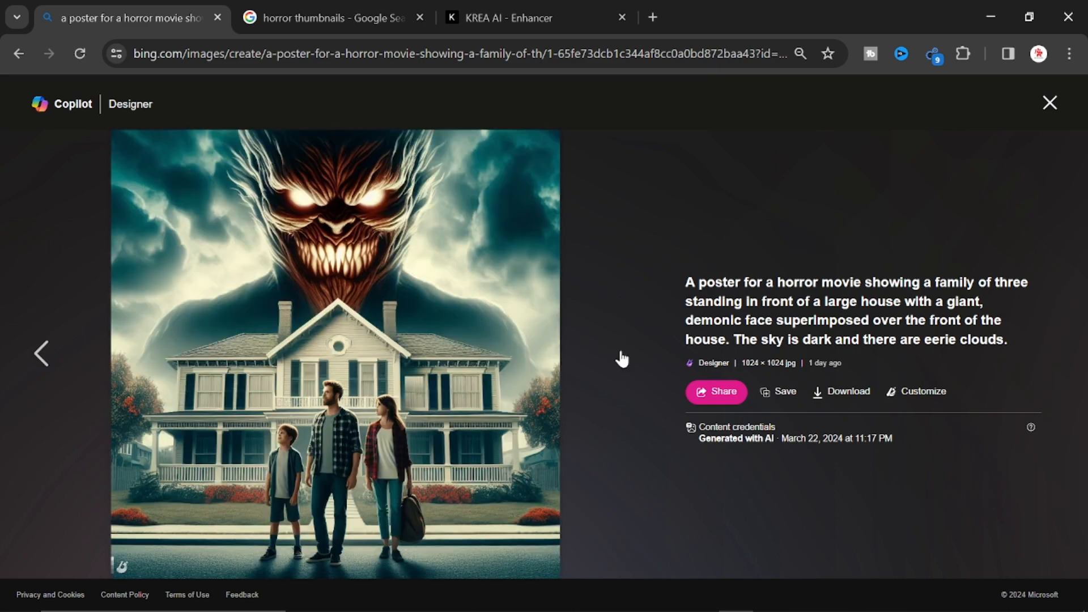
click(46, 361)
click(46, 362)
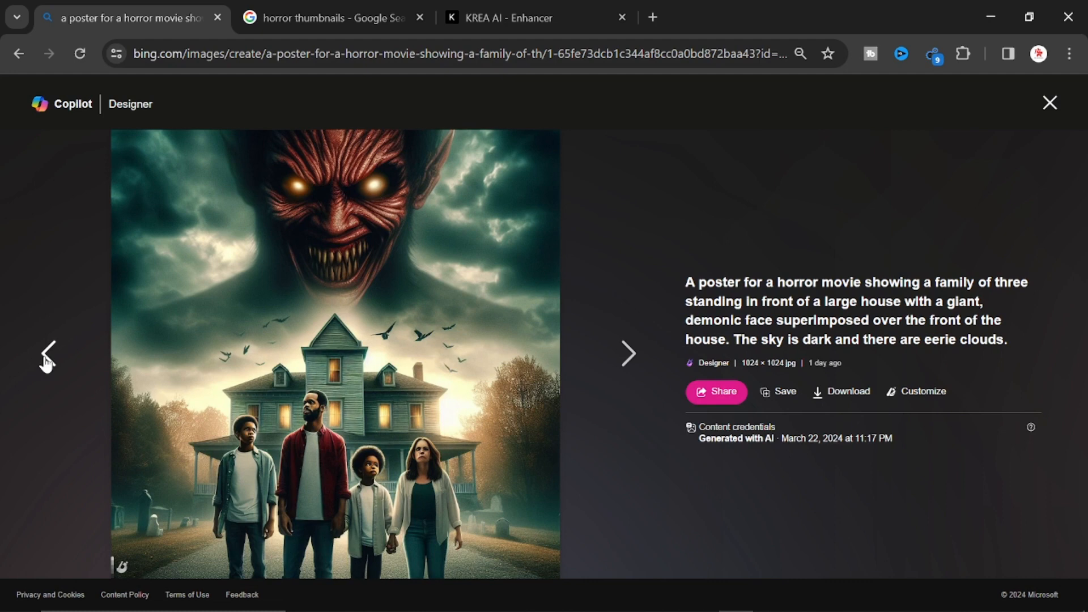
click(47, 361)
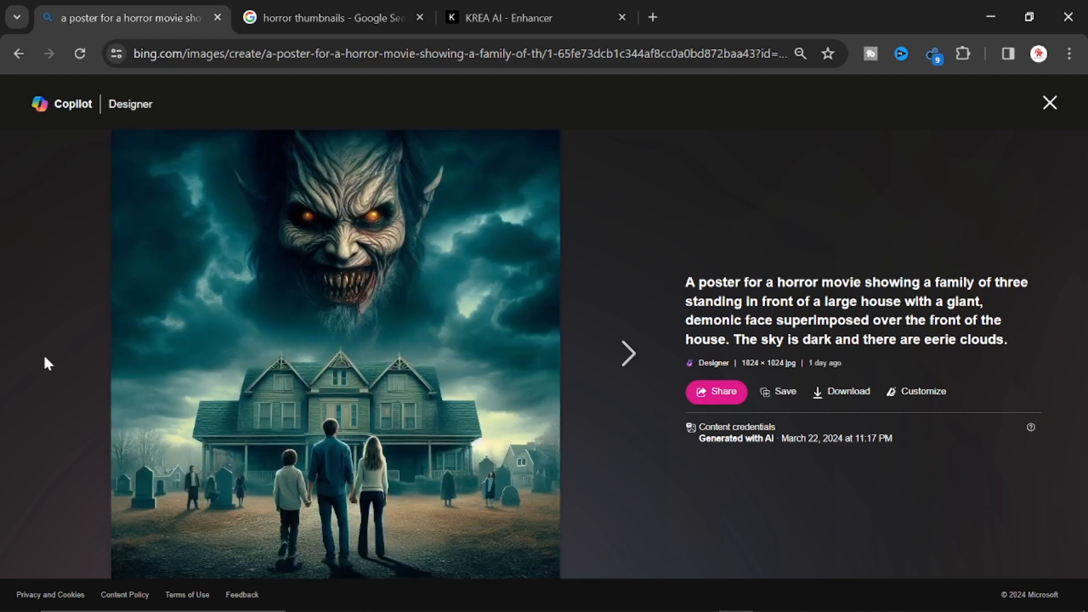
Go to the second family poster, with the red demon face above four people, and copy its image.
click(625, 355)
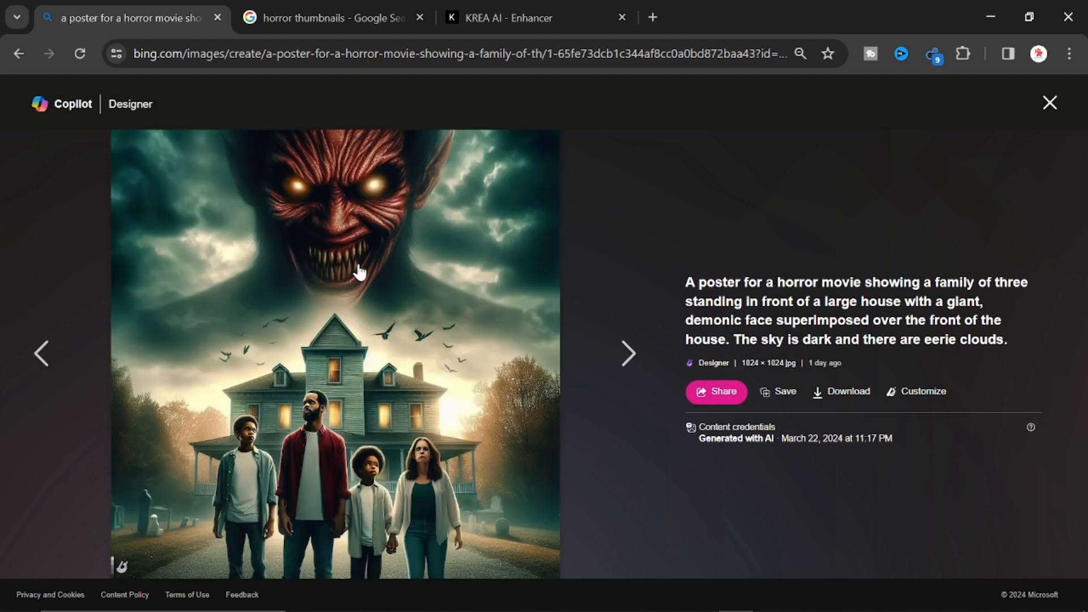
right_click(321, 274)
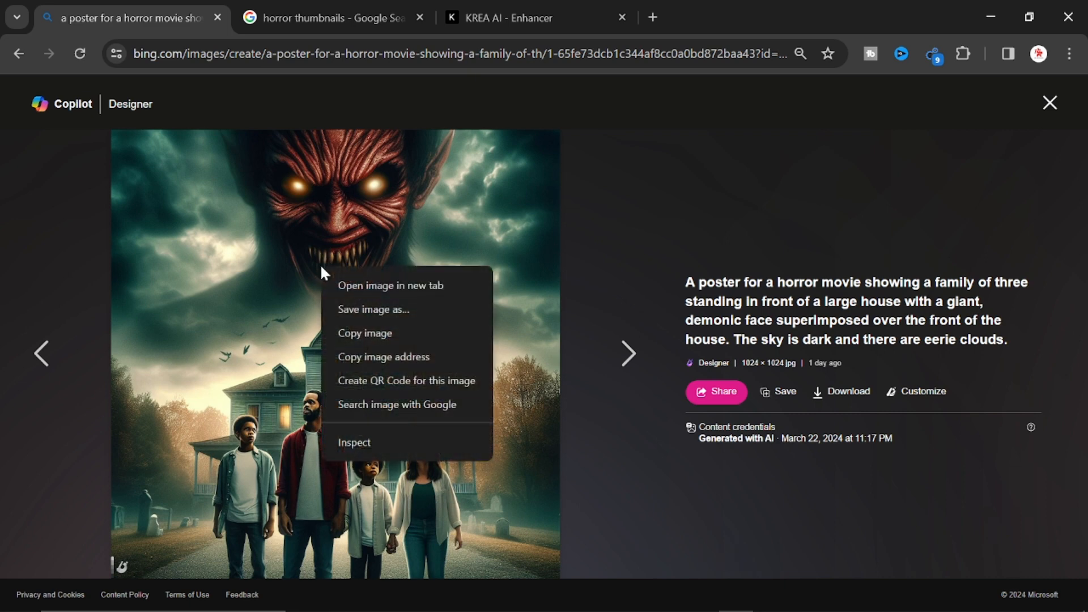
click(384, 333)
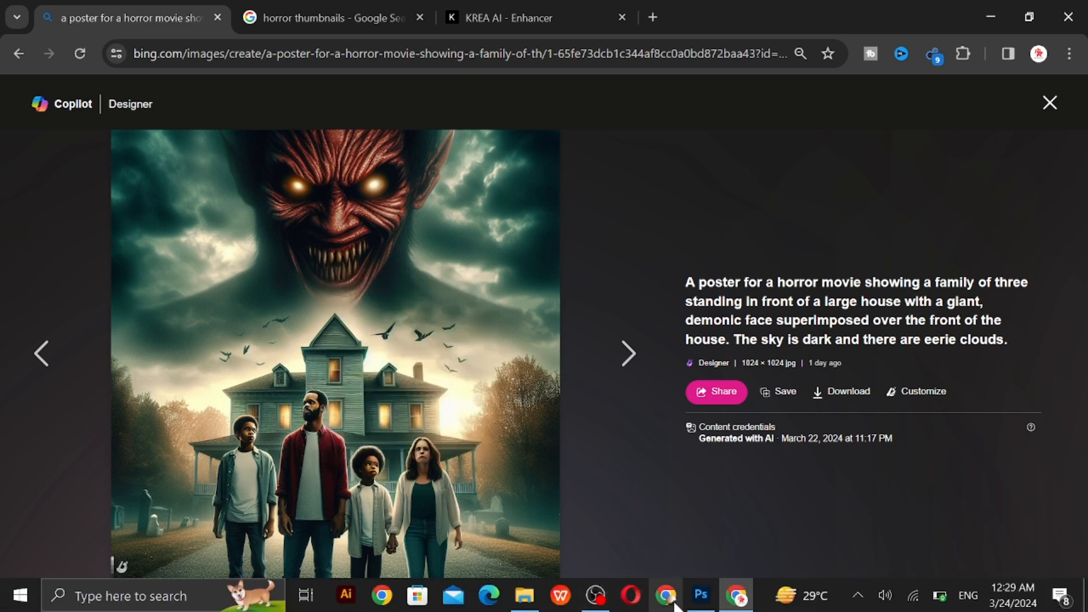
Switch to Photoshop and create a new document 1280 pixels wide and 720 pixels high.
click(702, 595)
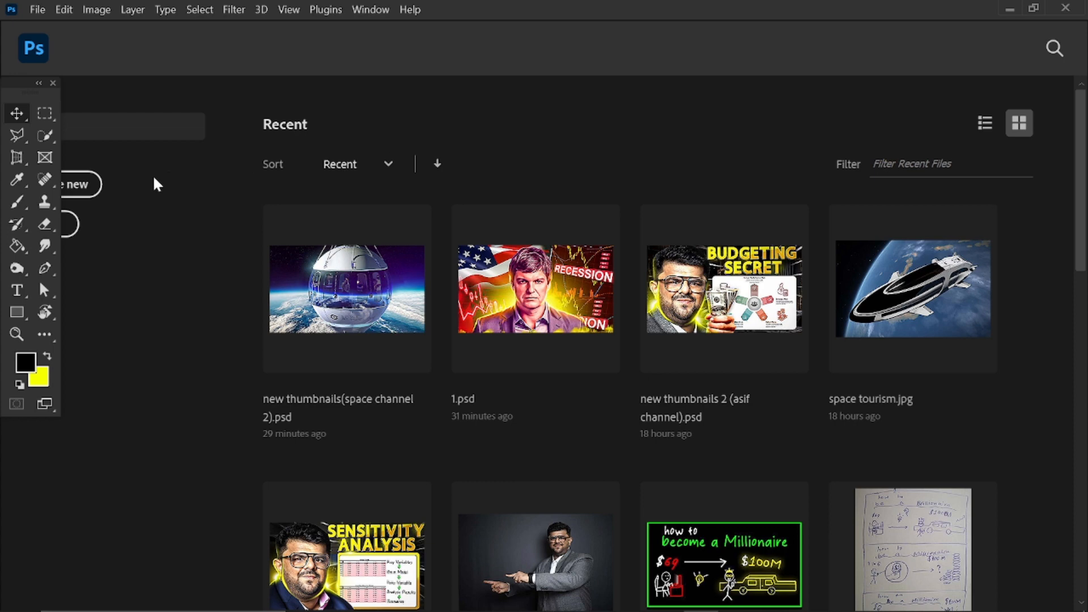
click(77, 187)
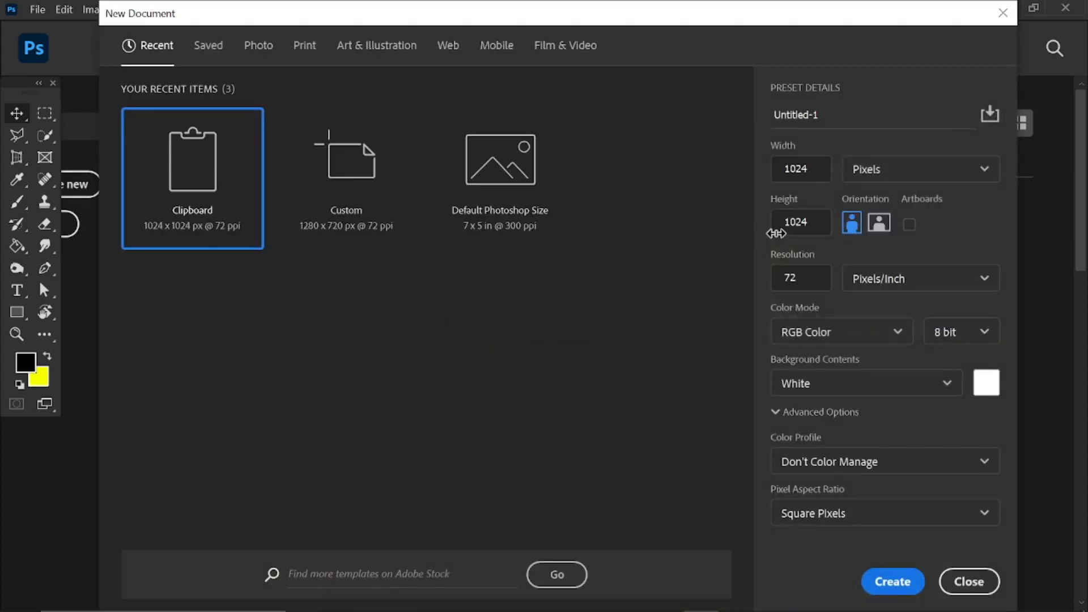
click(799, 169)
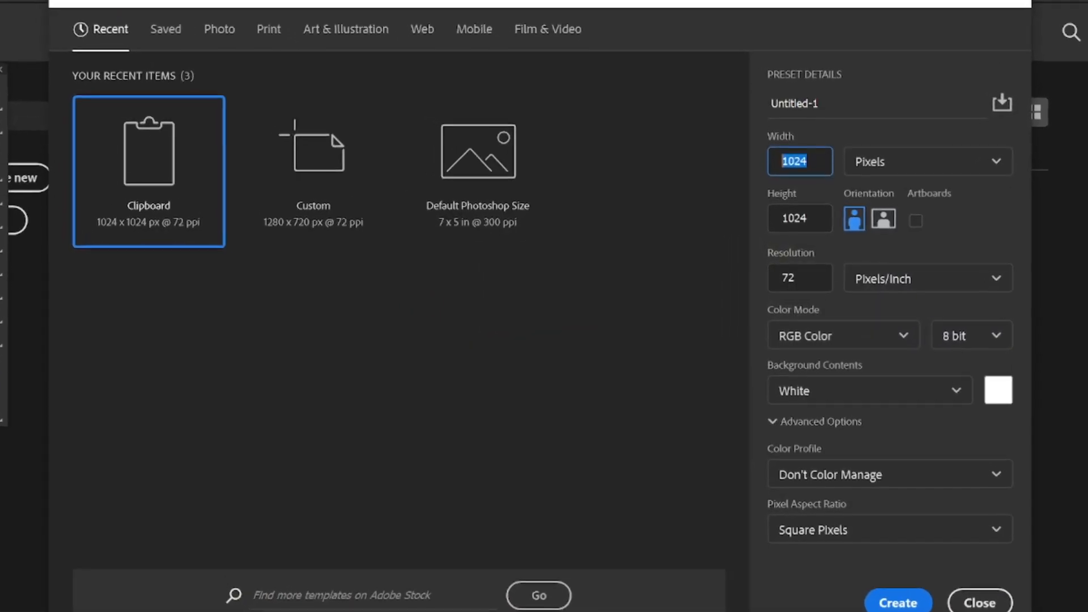
text(12)
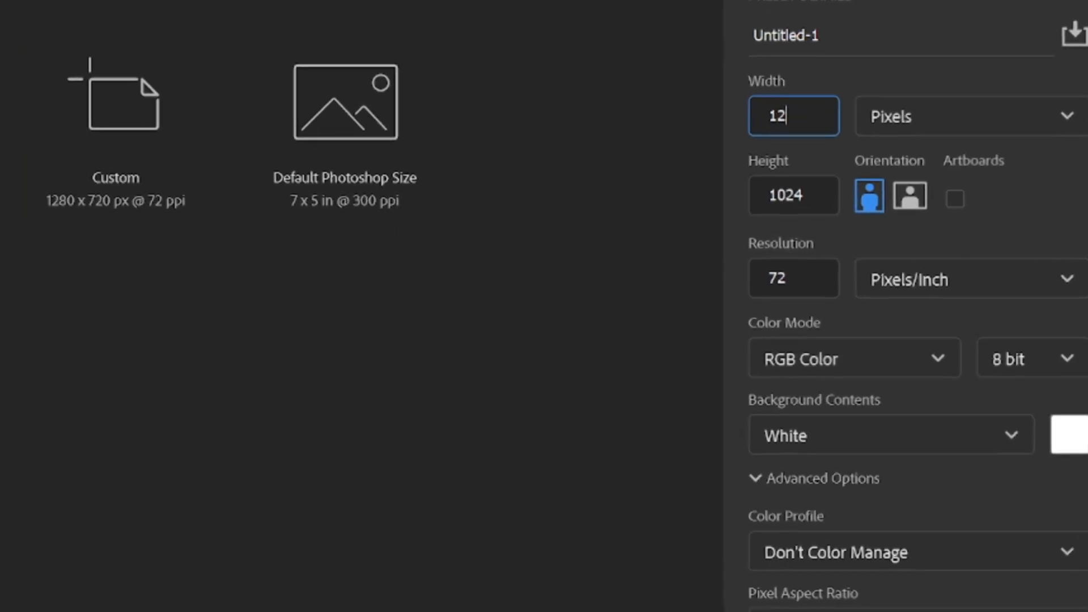
text(80)
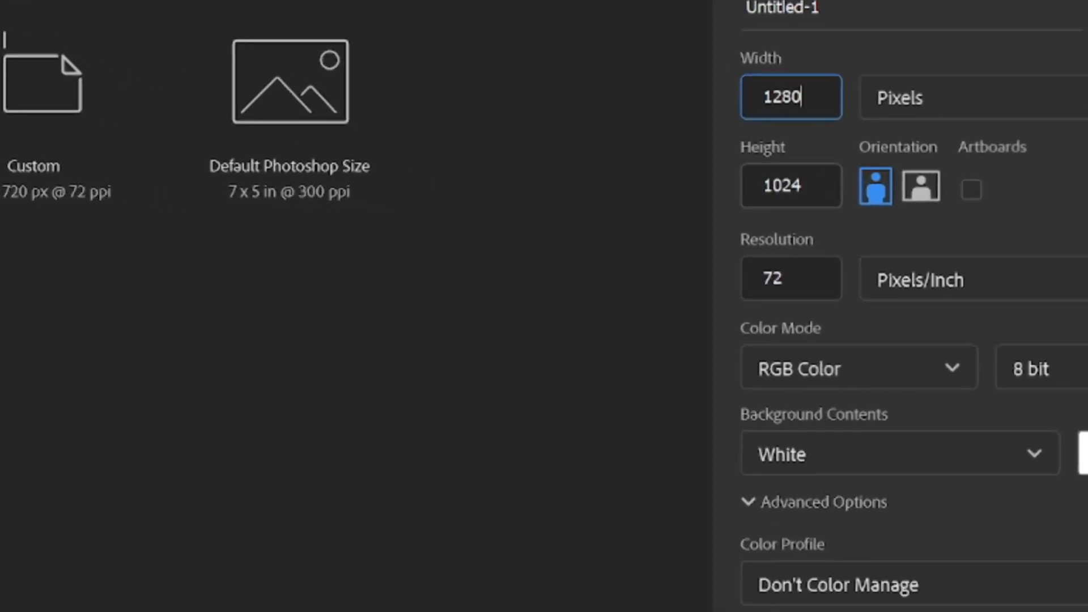
key(Tab)
text(720)
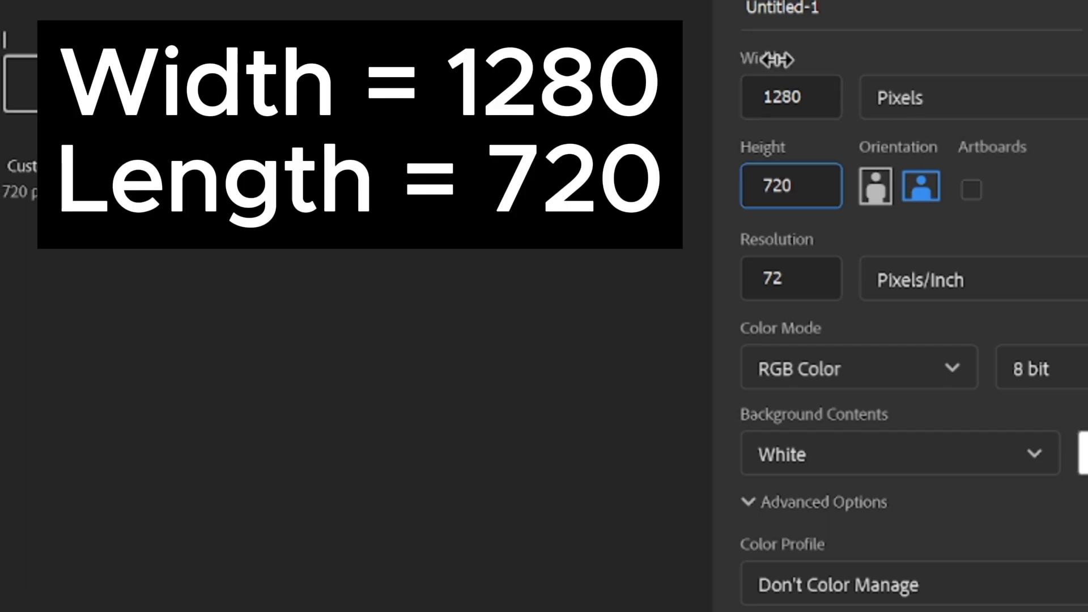
click(803, 97)
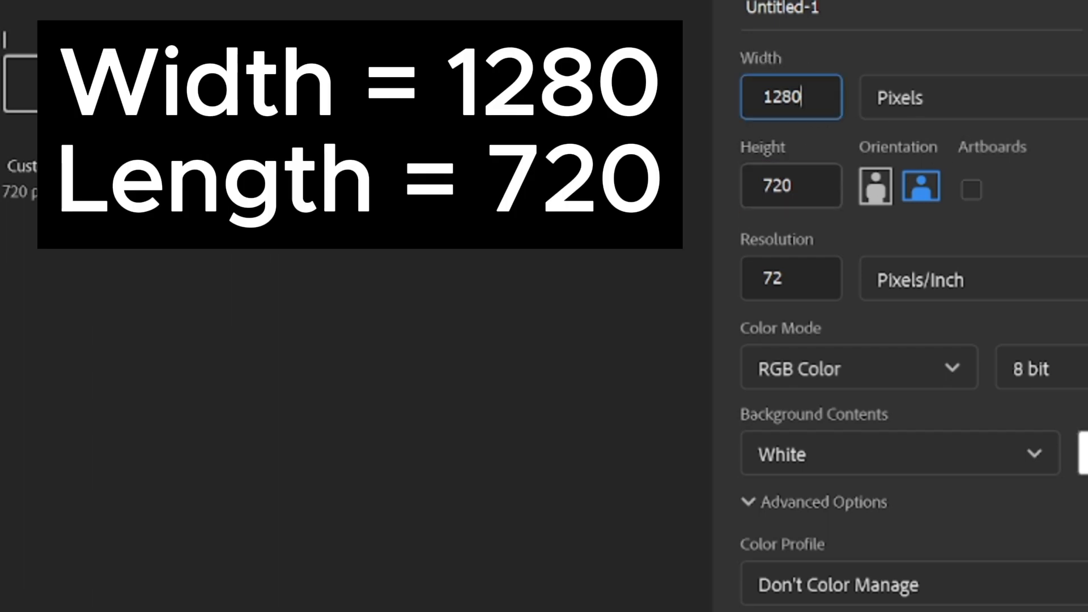
click(793, 185)
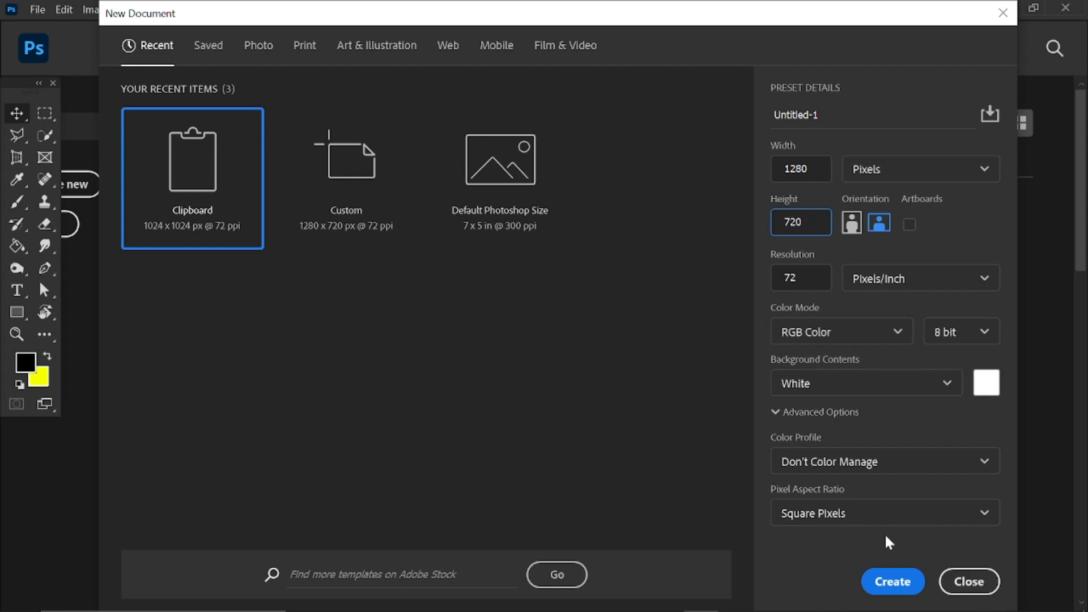
click(890, 582)
Paste the copied poster onto the blank canvas and convert its layer to a Smart Object.
key(ctrl+minus)
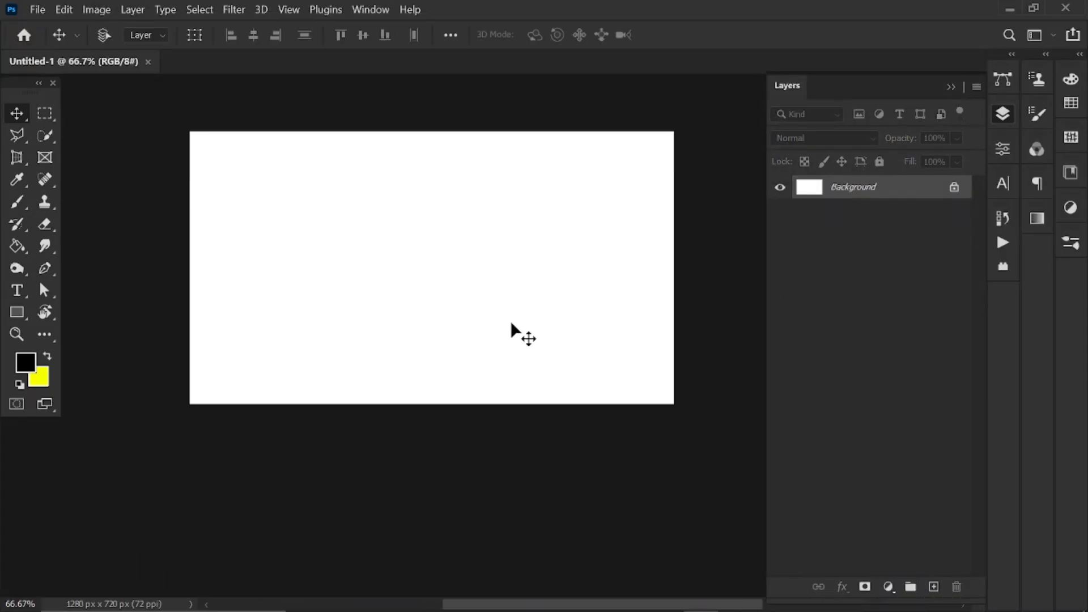
key(ctrl)
key(ctrl+v)
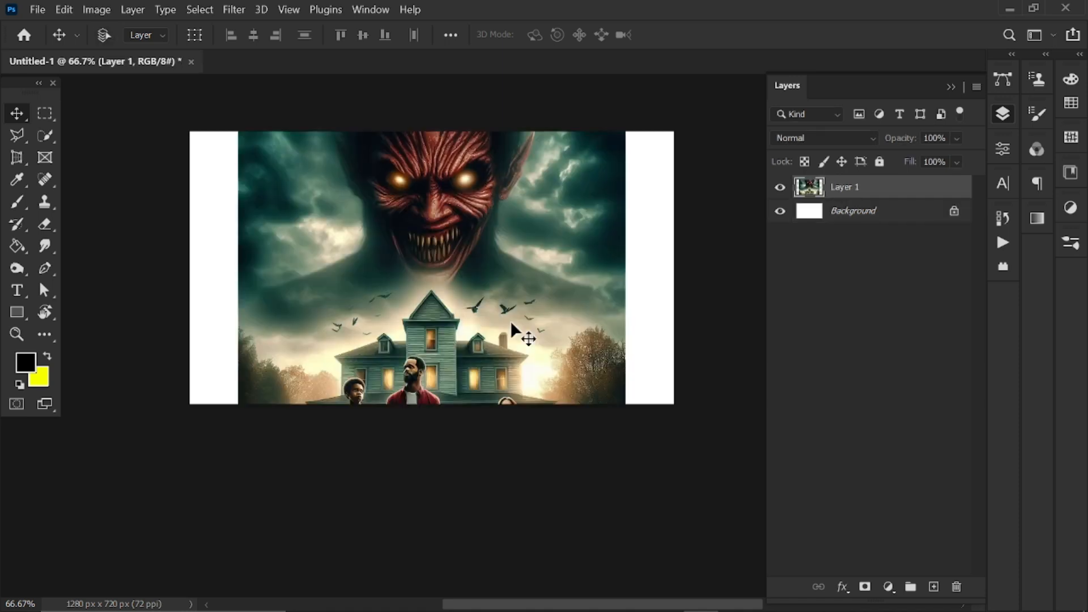
right_click(856, 187)
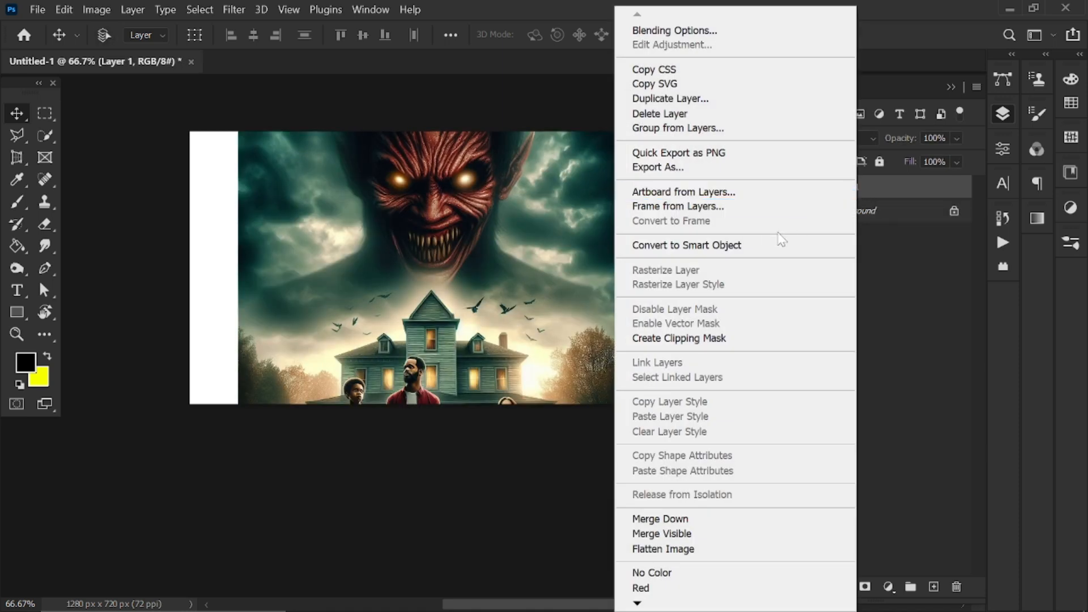
click(740, 247)
Scale the poster to about 127% to cover the canvas and position it so the house and family are in frame.
drag(468, 273, 473, 239)
key(ctrl+t)
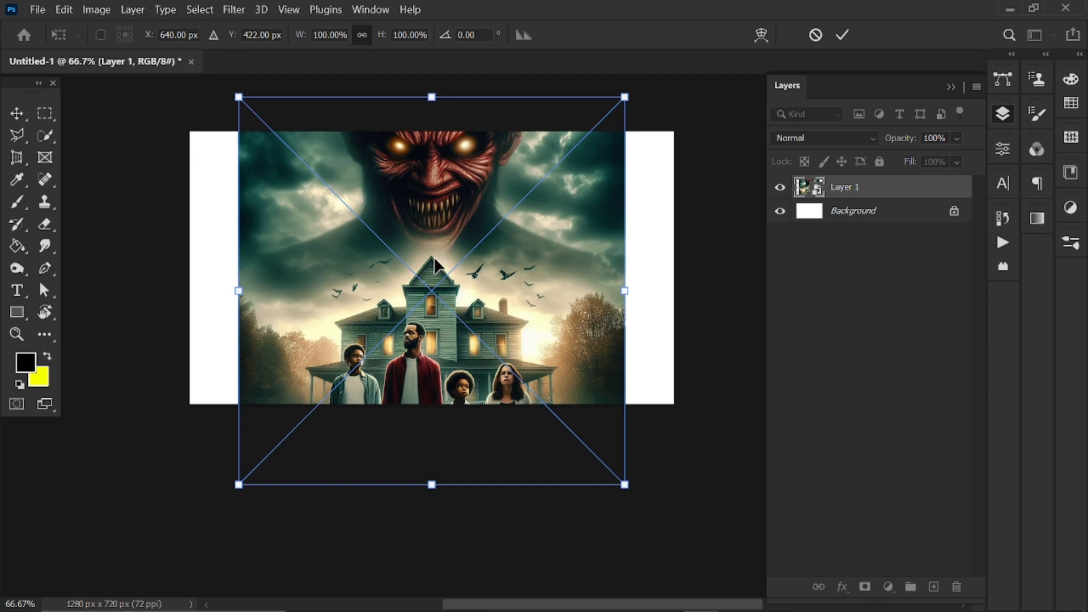
drag(238, 292, 182, 295)
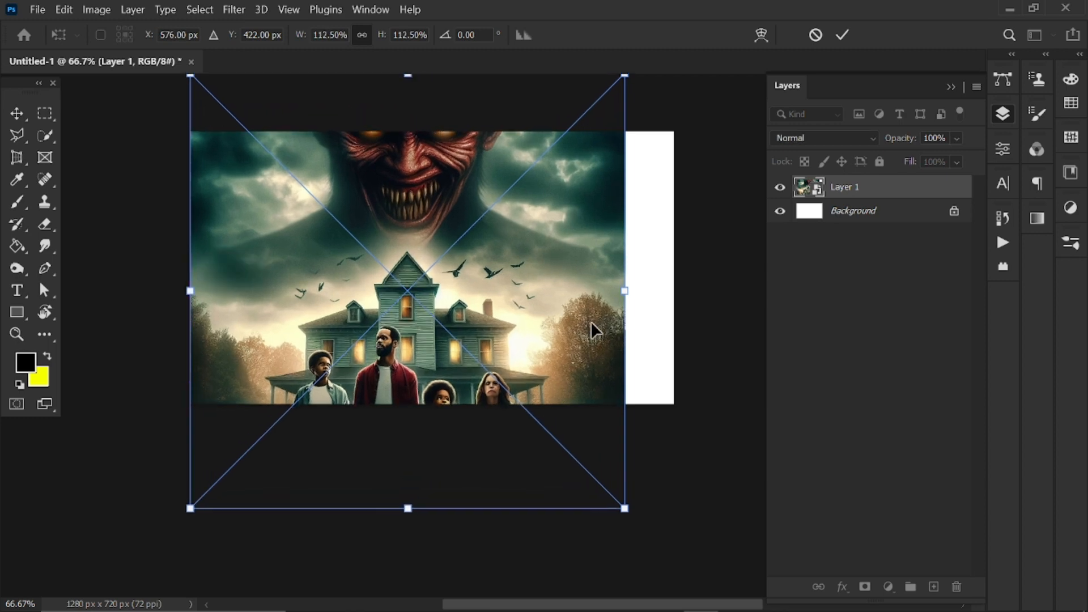
drag(624, 292, 681, 293)
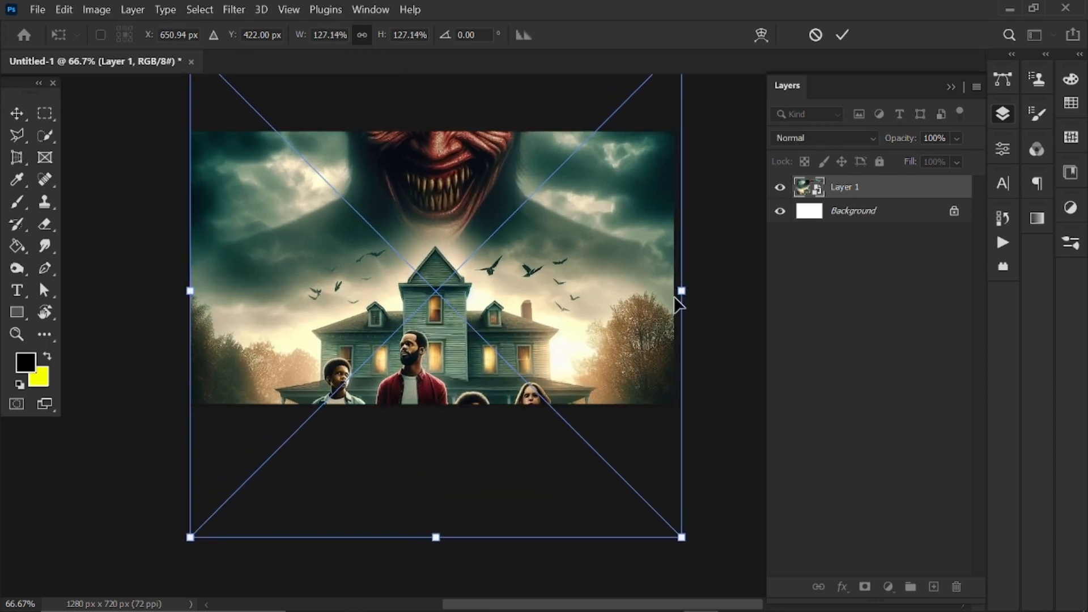
drag(567, 239, 538, 276)
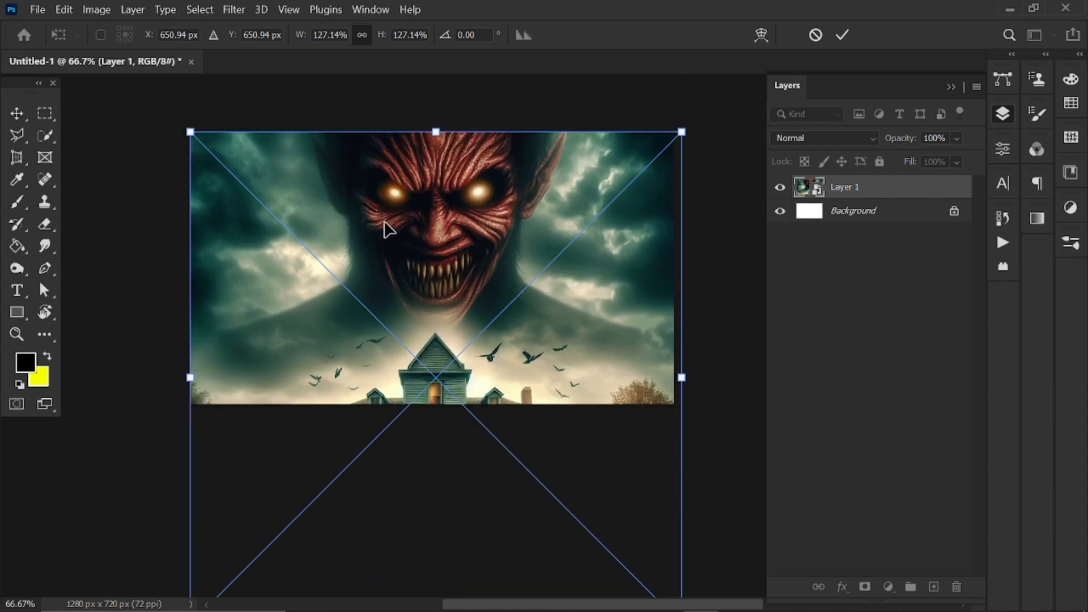
drag(506, 347, 512, 209)
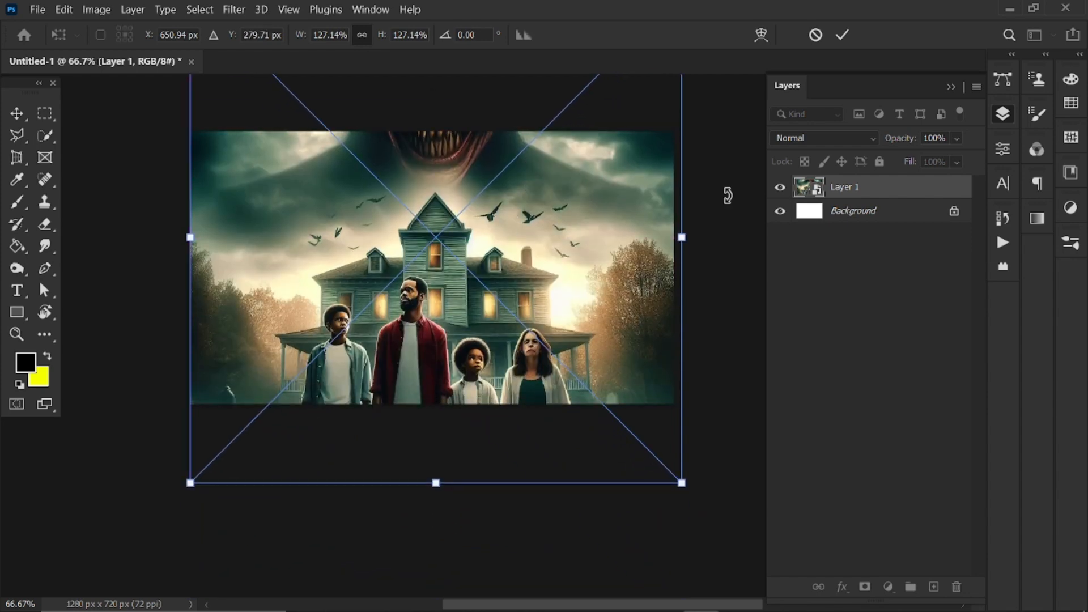
drag(620, 235, 618, 199)
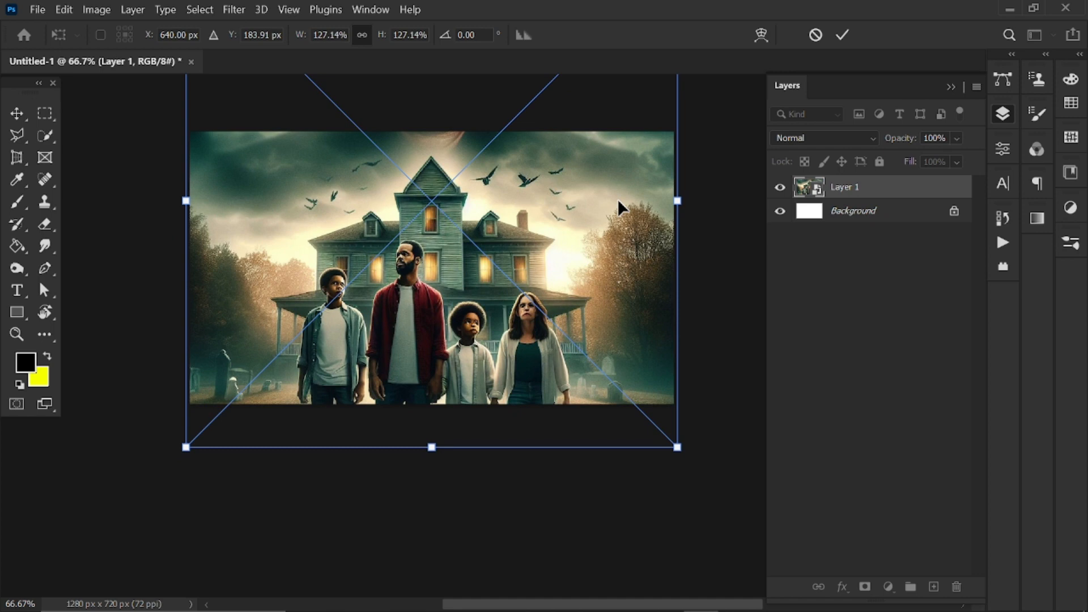
click(842, 35)
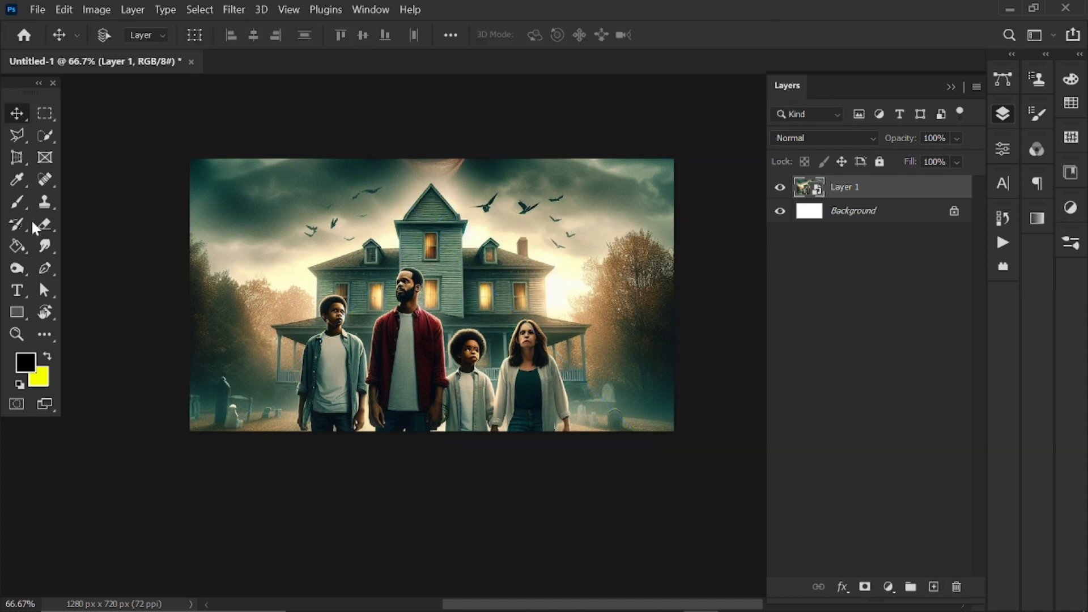
Add the text "Horror" in black 72 pt Dustin Regular over the sky left of the house roof.
click(17, 294)
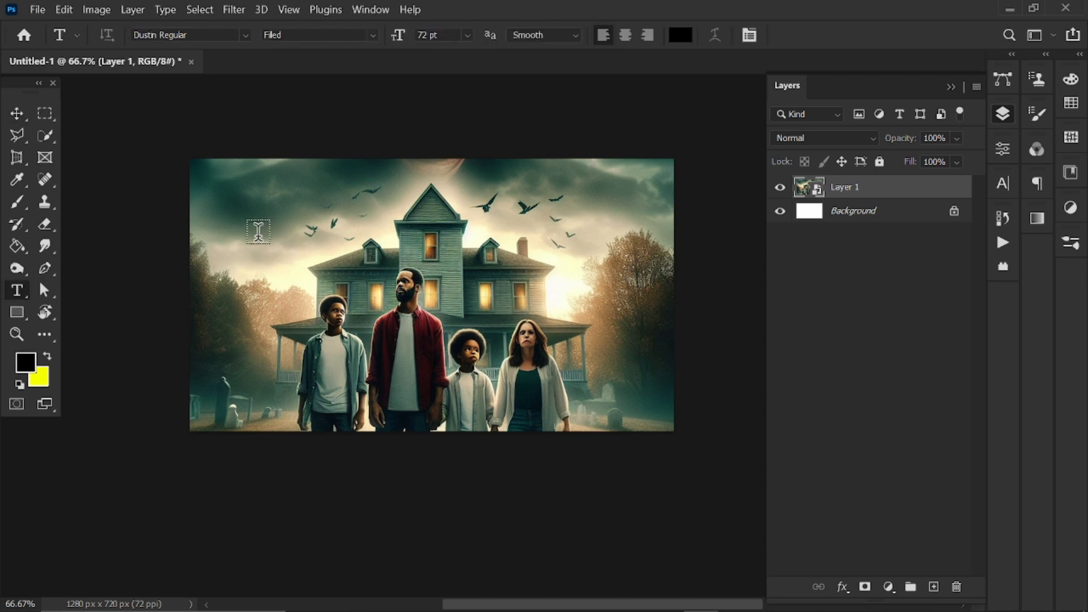
click(275, 225)
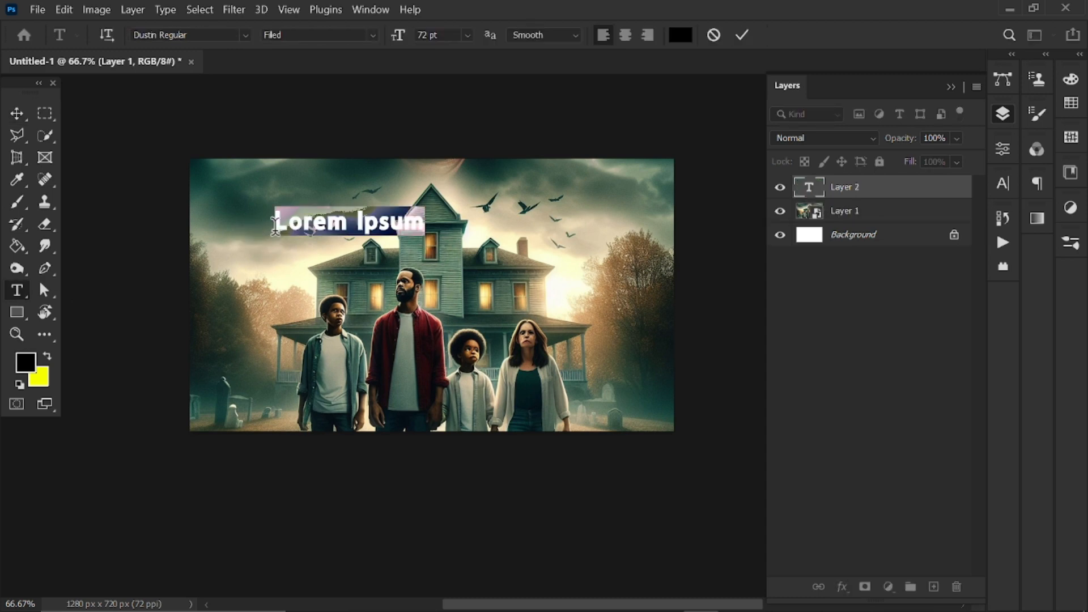
key(Delete)
text(H)
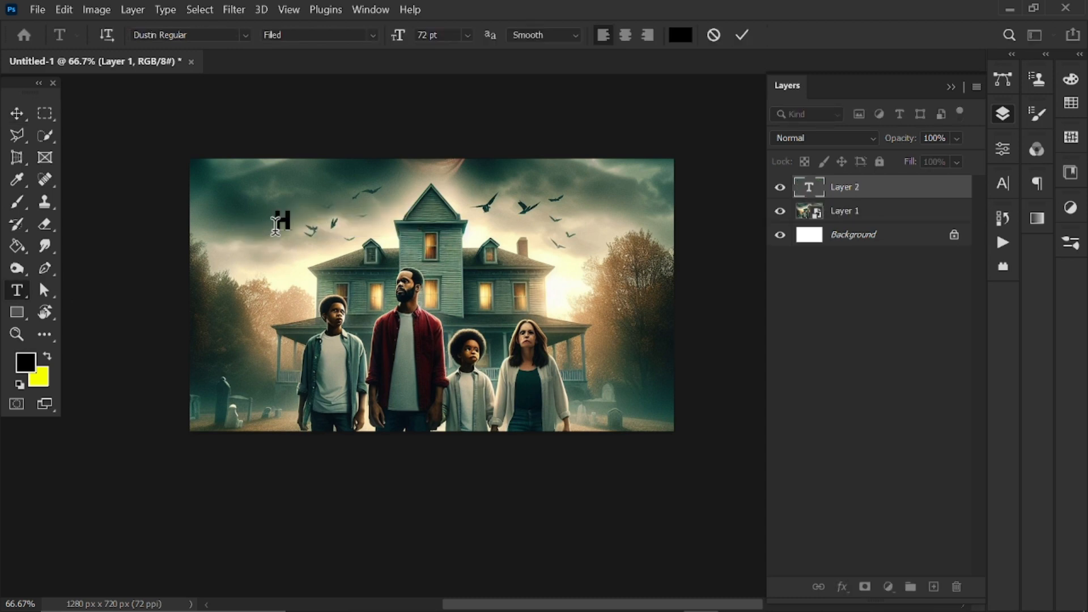
text(orror)
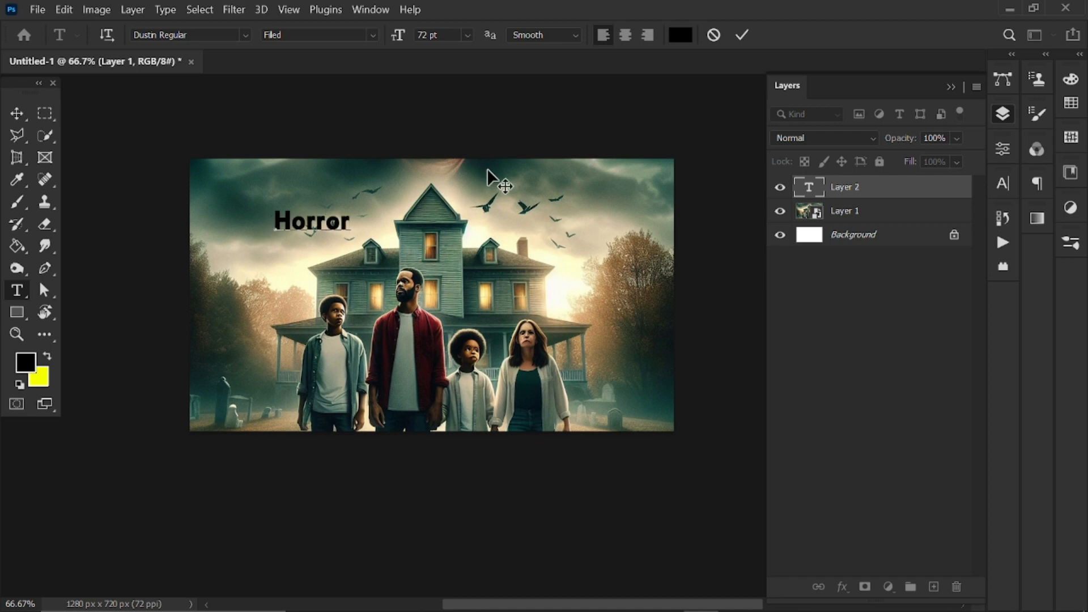
click(742, 35)
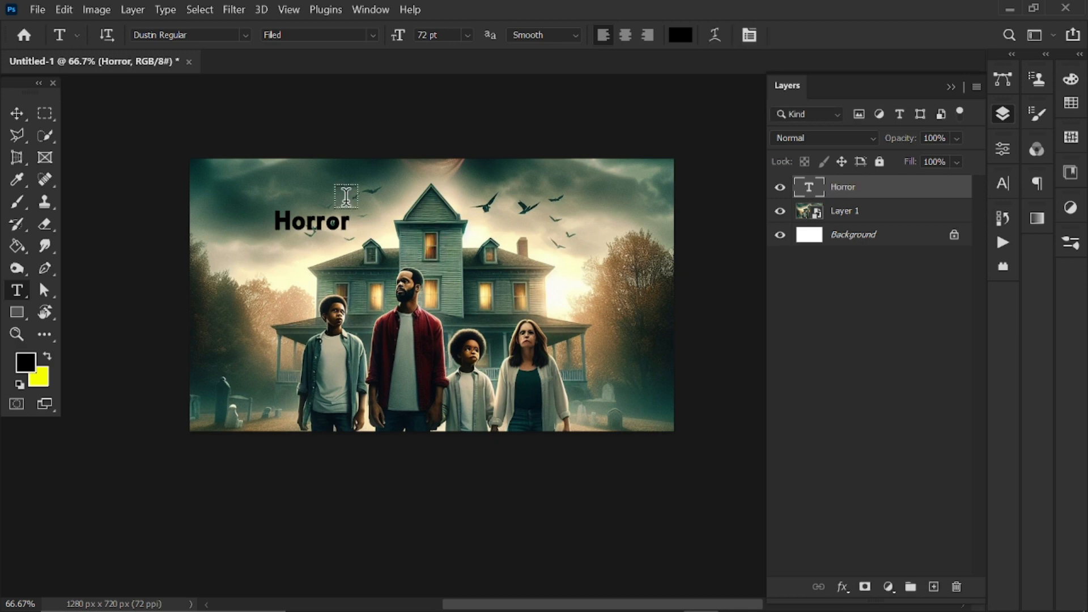
click(16, 114)
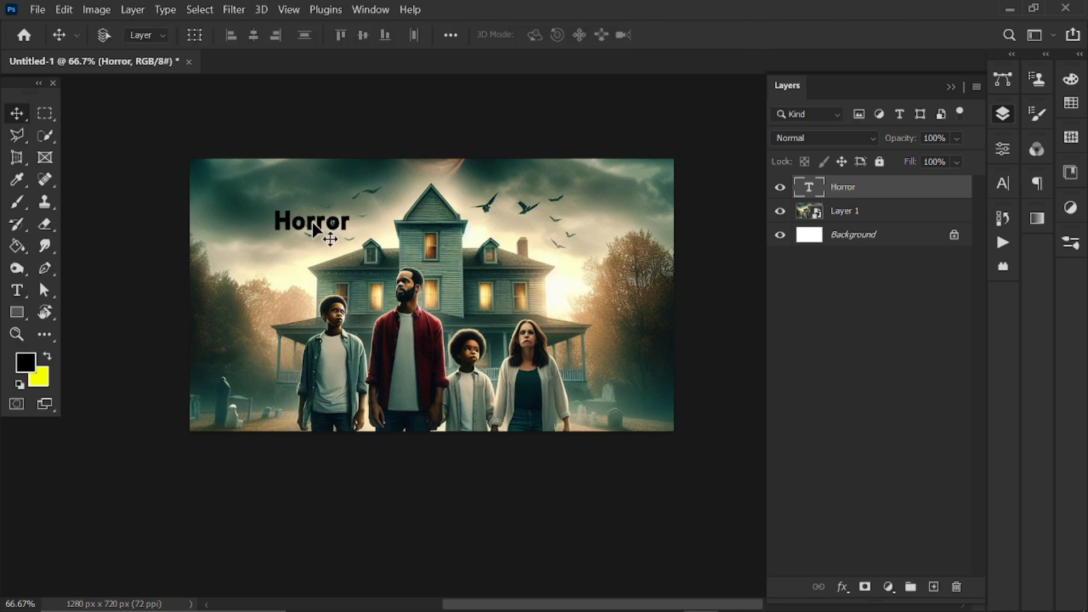
Move the "Horror" text to the sky's upper-left corner and duplicate it just below, changing the copy to read "House".
drag(302, 222, 248, 207)
double_click(248, 207)
key(BackSpace)
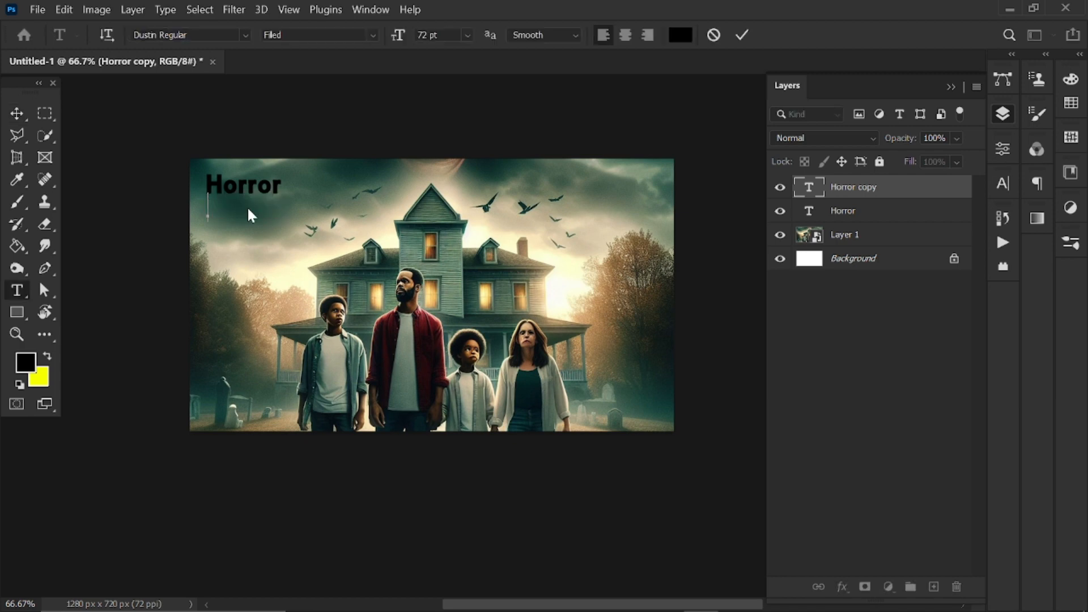
text(House)
Recolour the "House" text to pure red (ff0000) and commit the text edit.
drag(277, 207, 205, 208)
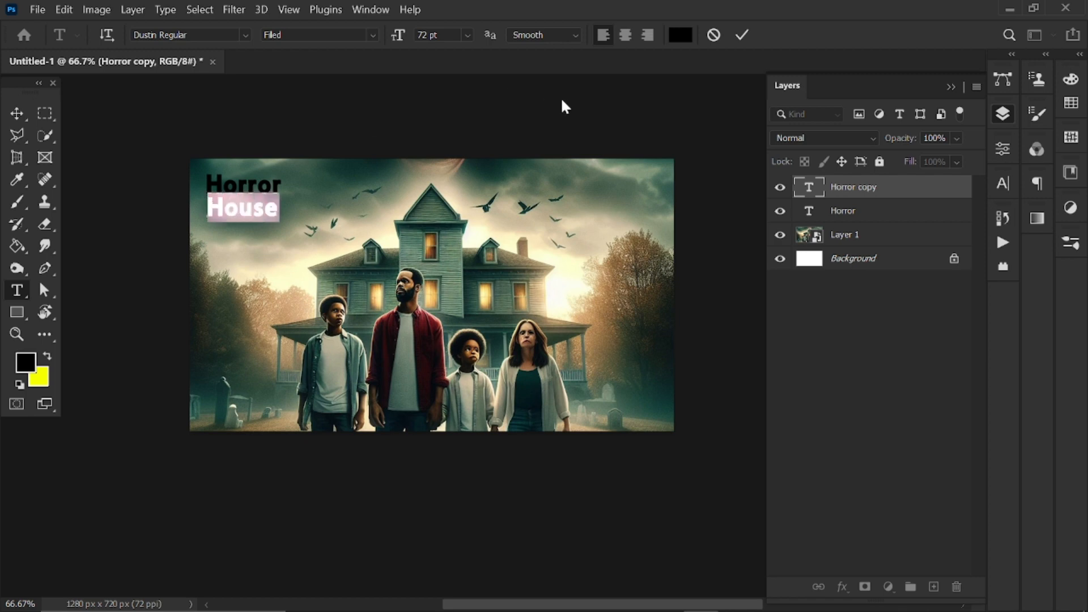
click(680, 35)
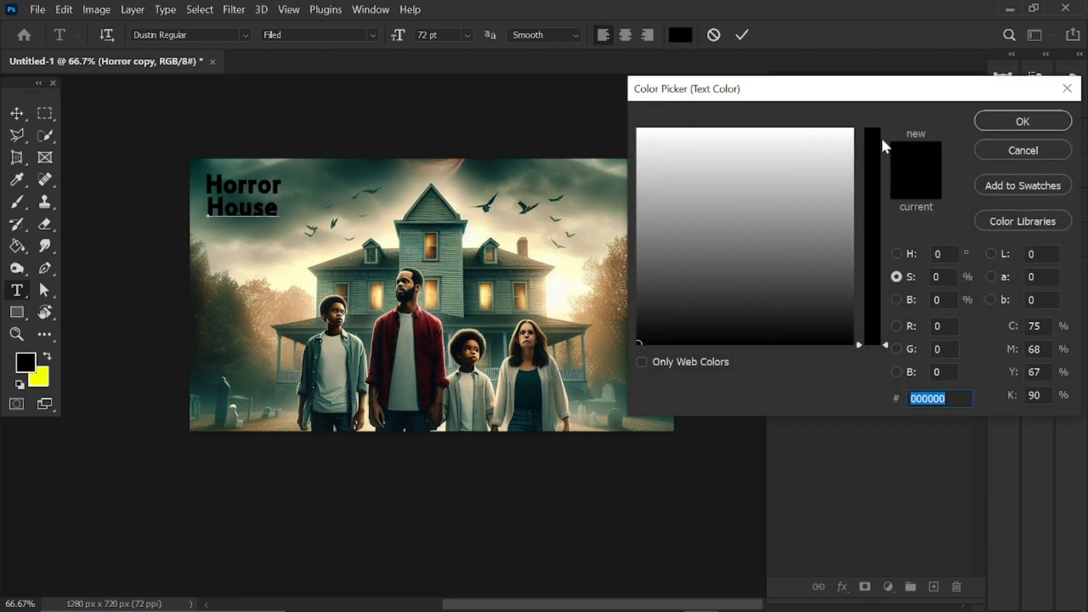
drag(881, 147, 860, 121)
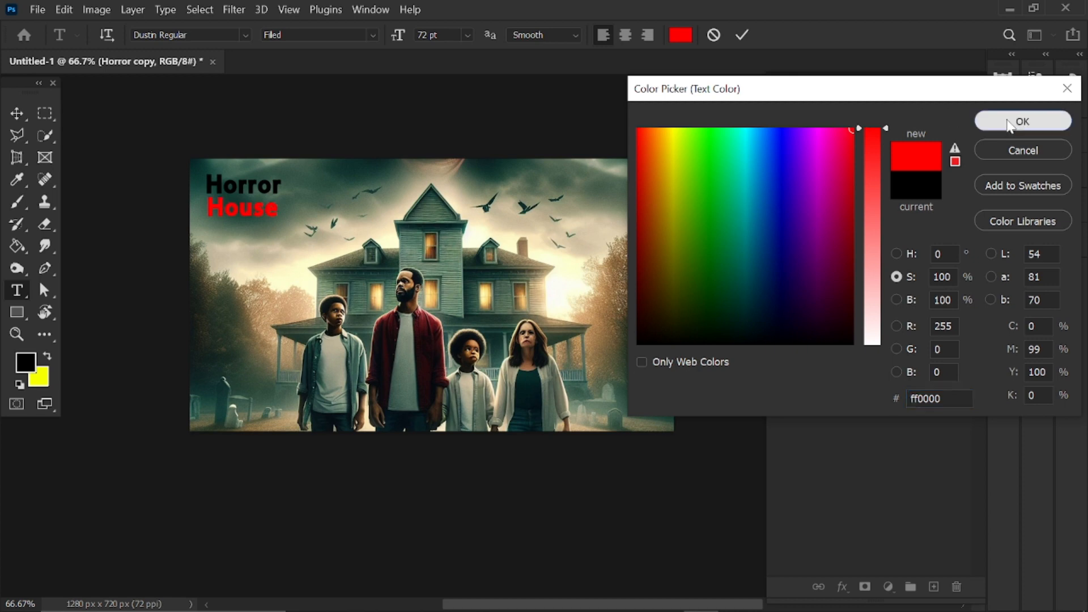
click(1009, 124)
click(743, 36)
key(v)
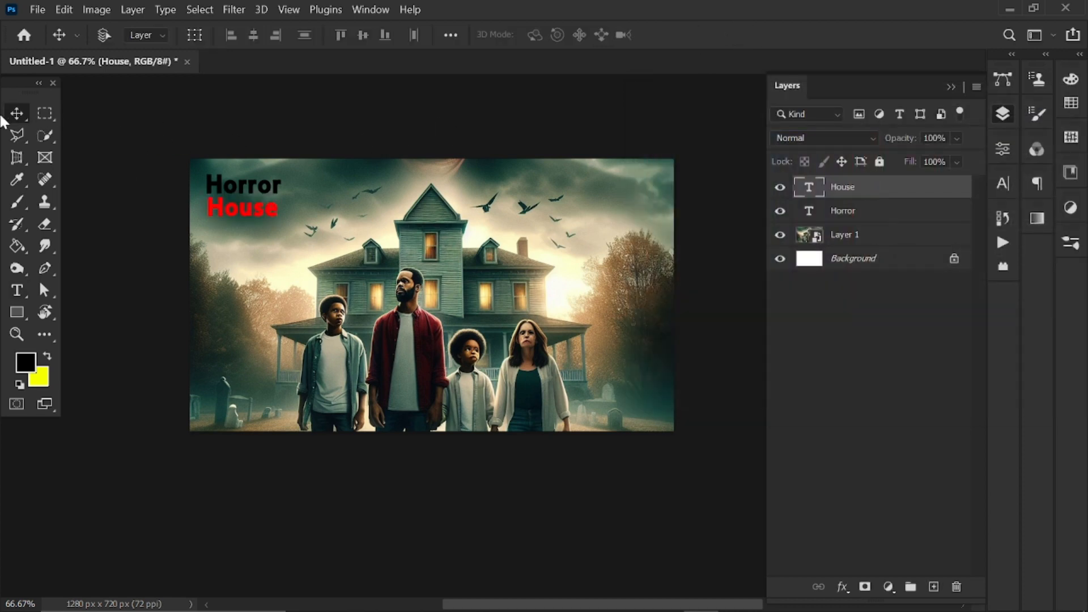
Duplicate the red "House" text beside the title, change the copy to "2", and enlarge it to span both title lines.
drag(259, 216, 354, 203)
double_click(351, 196)
key(BackSpace)
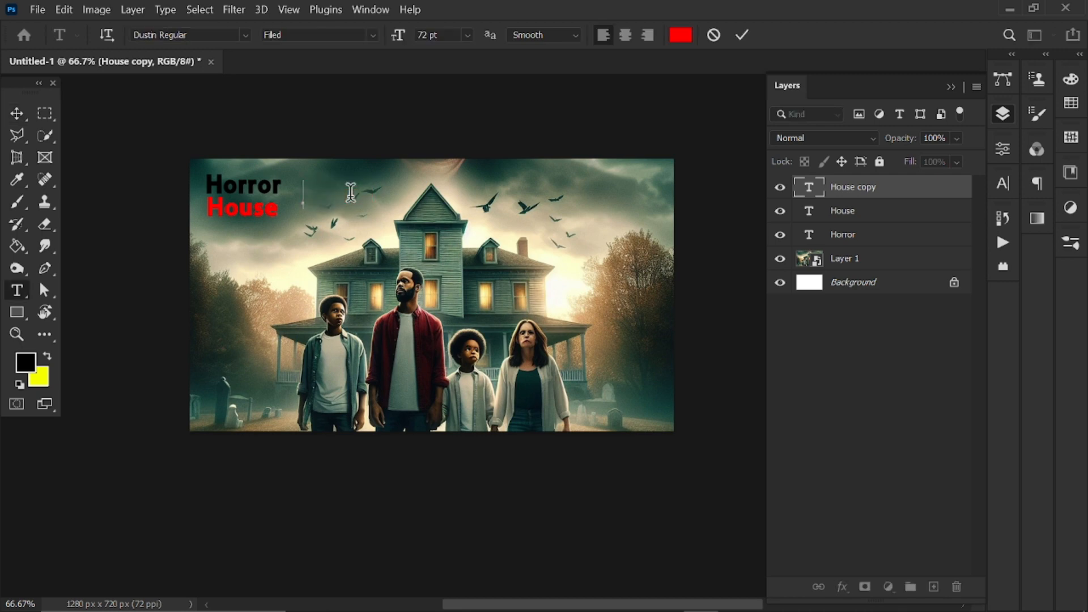
text(2)
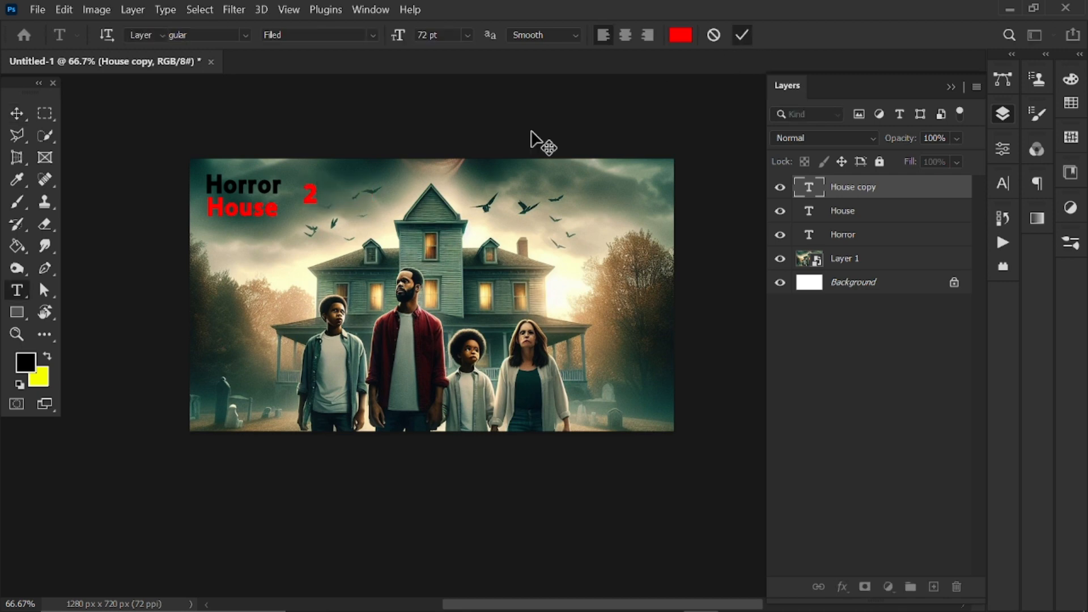
key(ctrl+Return)
key(ctrl+t)
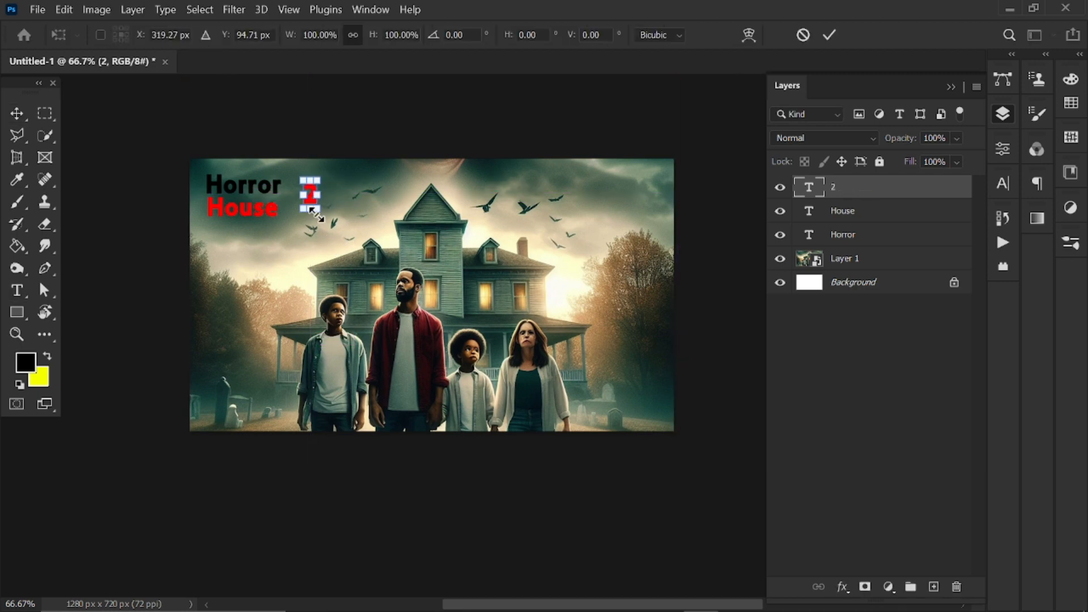
drag(310, 211, 310, 261)
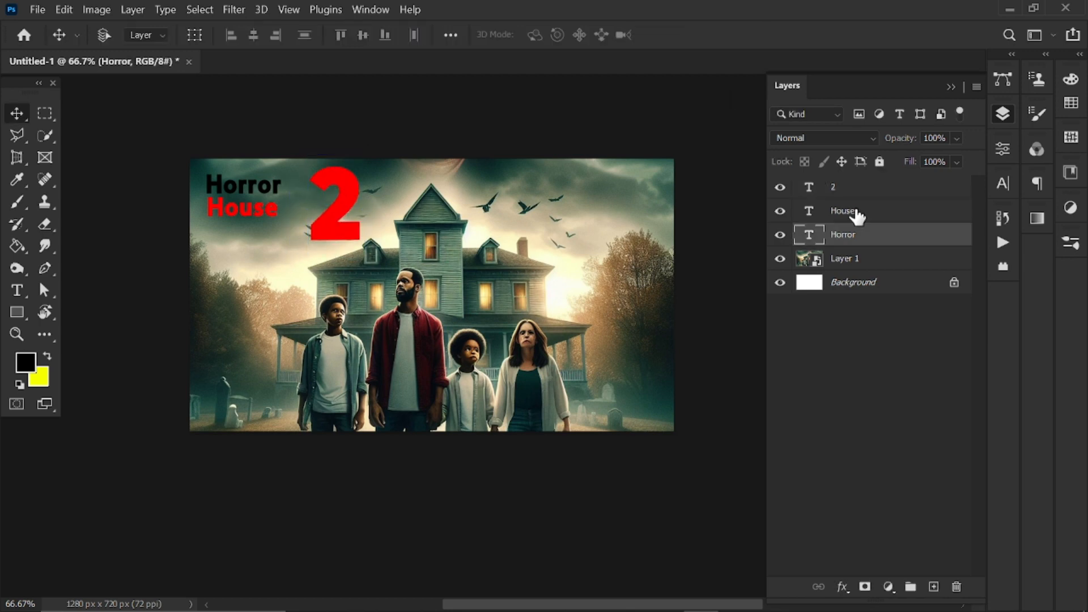
Paint soft black shading behind the title on a new layer above the poster, using a 500 px brush at 67% opacity and 53% flow.
click(839, 261)
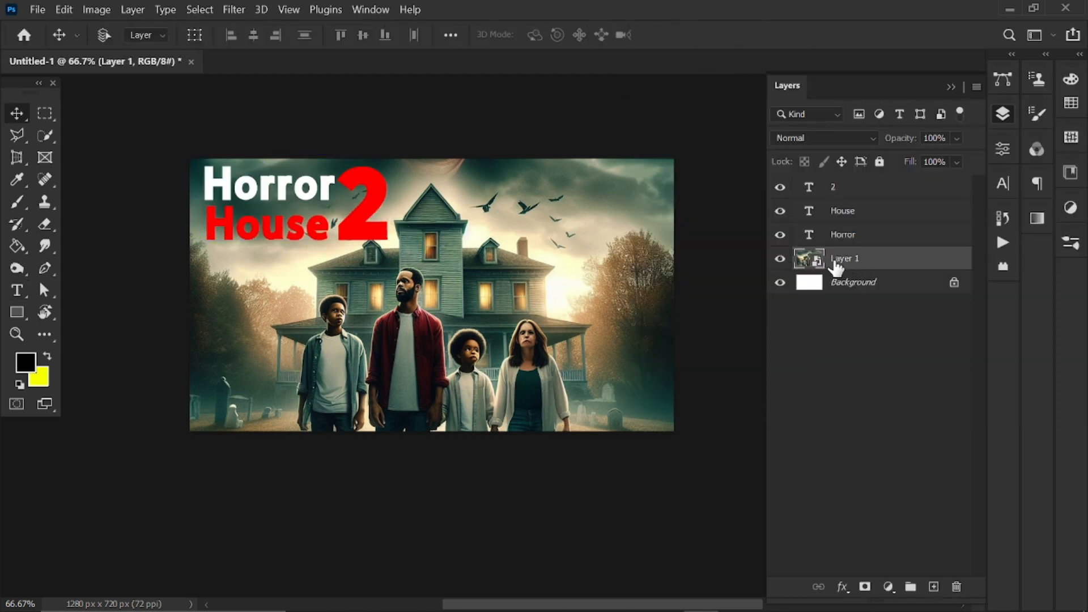
click(934, 586)
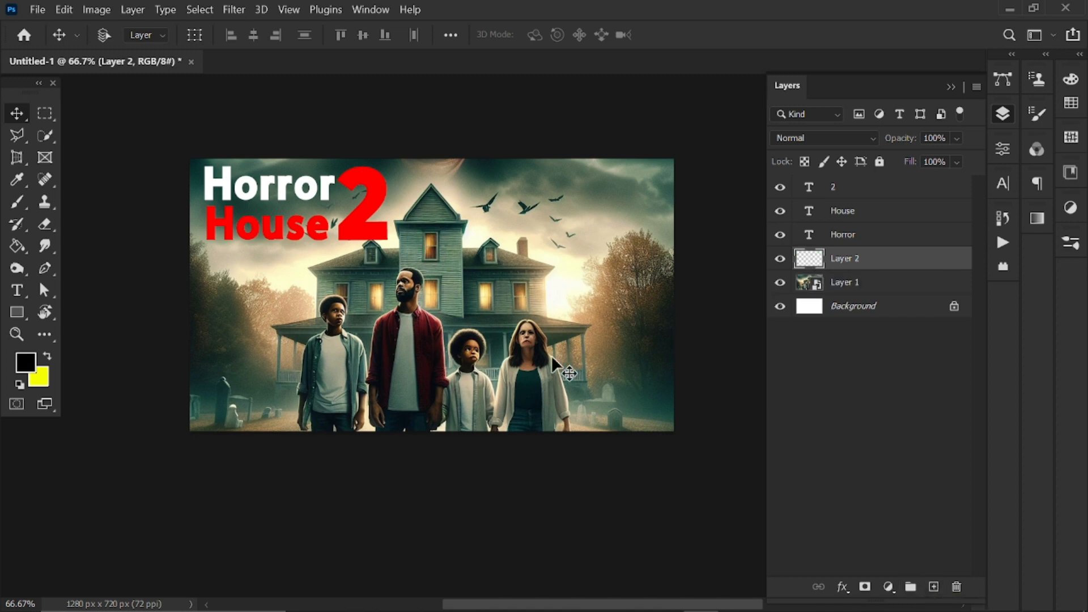
click(16, 203)
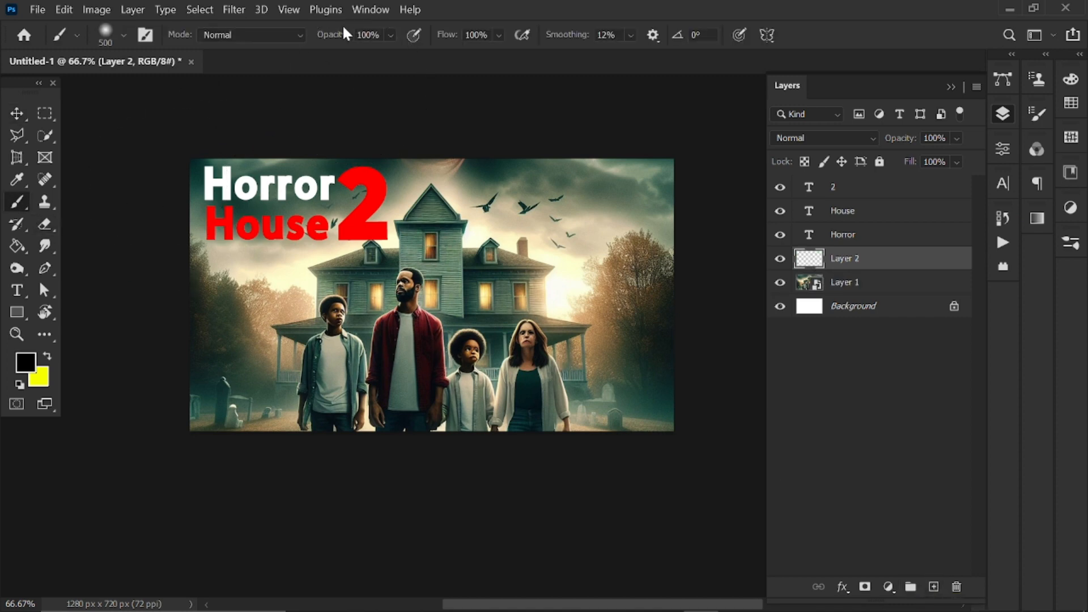
drag(331, 37, 309, 41)
drag(457, 38, 406, 37)
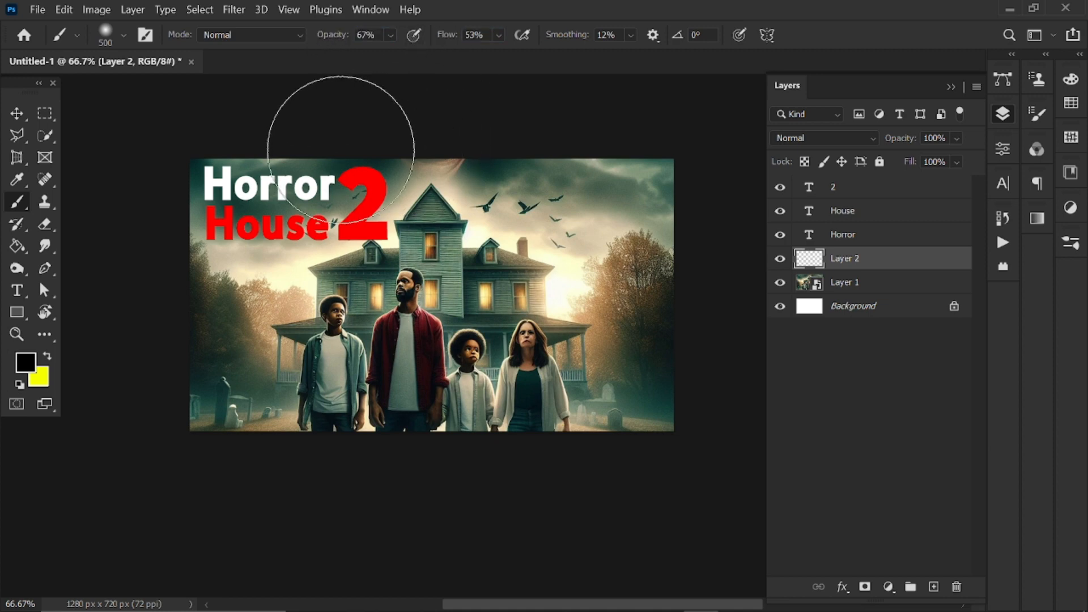
mouse_move(275, 179)
mouse_down()
mouse_move(243, 176)
mouse_move(211, 270)
mouse_move(302, 248)
mouse_move(287, 347)
mouse_move(321, 205)
mouse_move(270, 112)
mouse_up()
drag(242, 162, 306, 263)
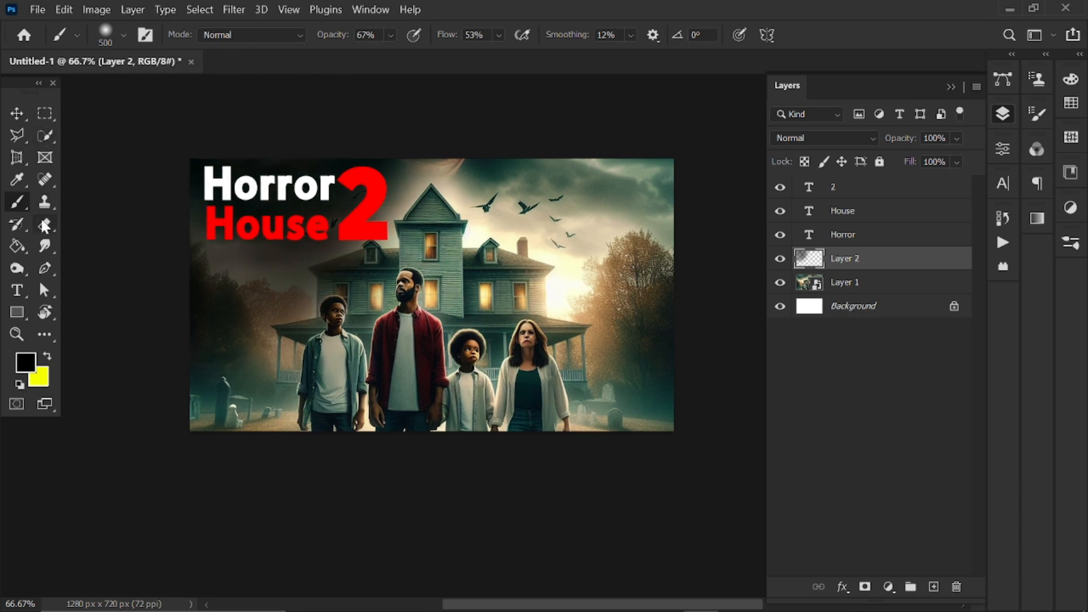
Soften the black shading around the left trees, boy and house roof with the Eraser, and set the shading layer's opacity to 78%.
click(47, 225)
click(230, 340)
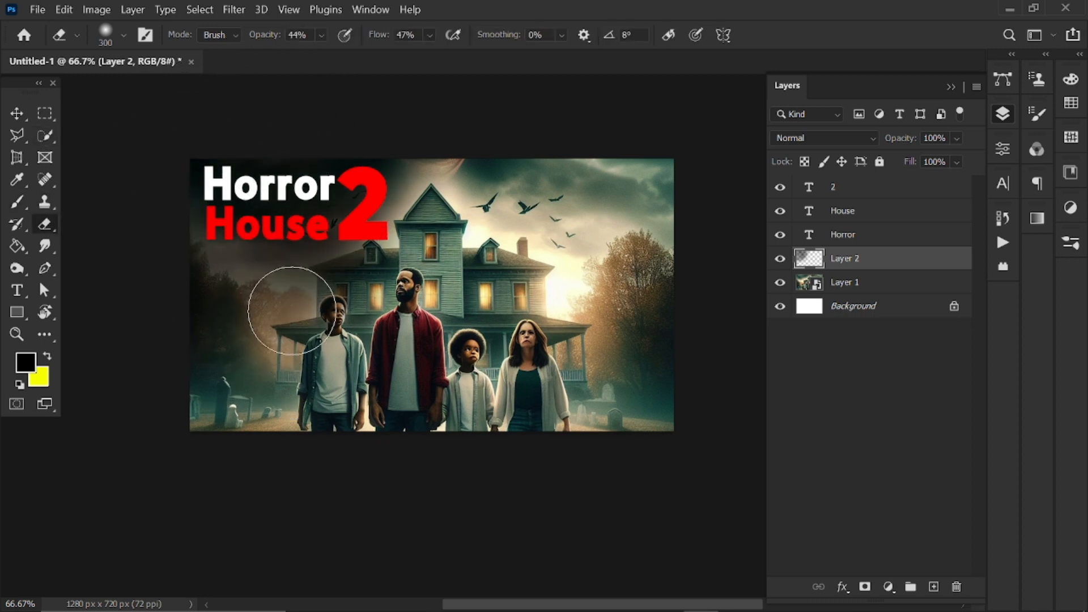
drag(317, 291, 367, 238)
click(413, 212)
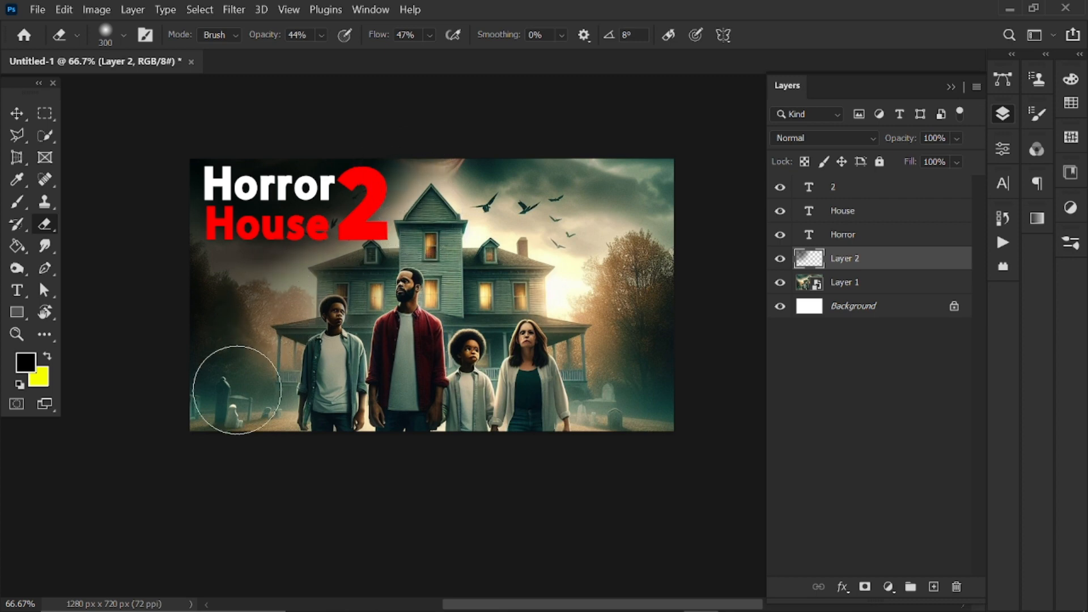
drag(915, 141, 902, 146)
key(v)
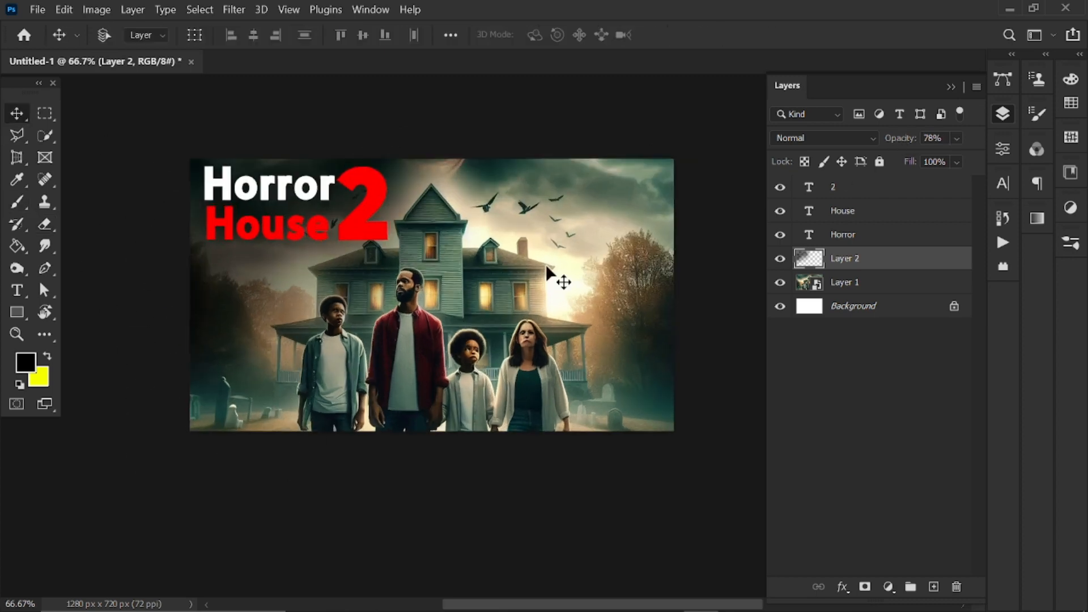